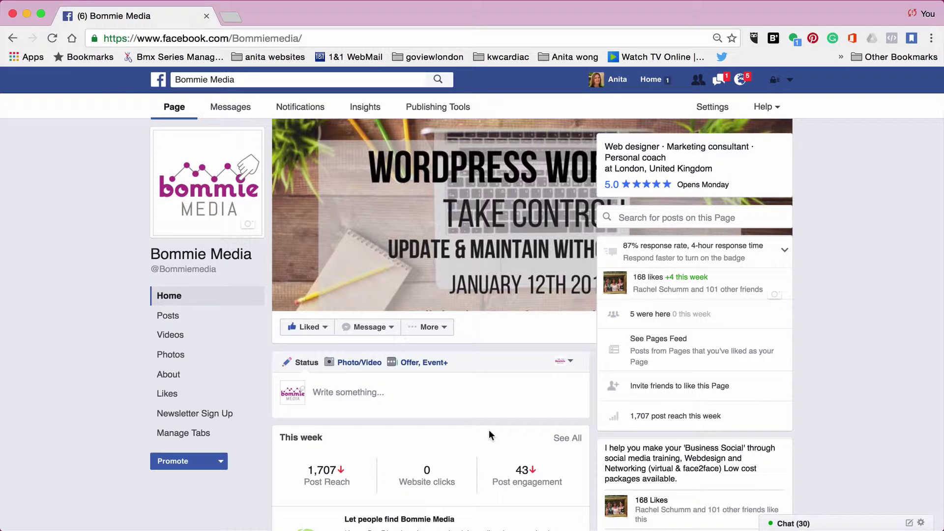
- Switch Bommie Media to View as Page Visitor and scroll down through its posts
{"action": "left_click", "coordinate": [444, 330]}
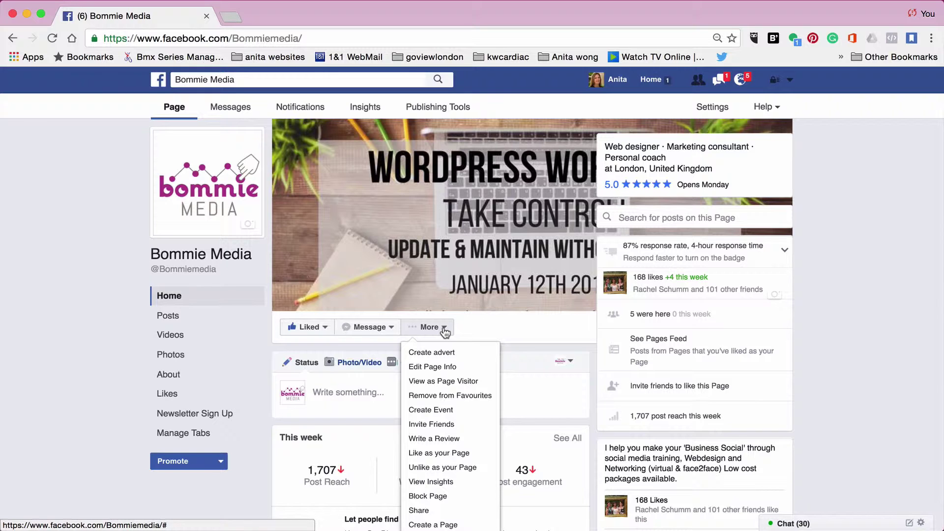
{"action": "left_click", "coordinate": [446, 381]}
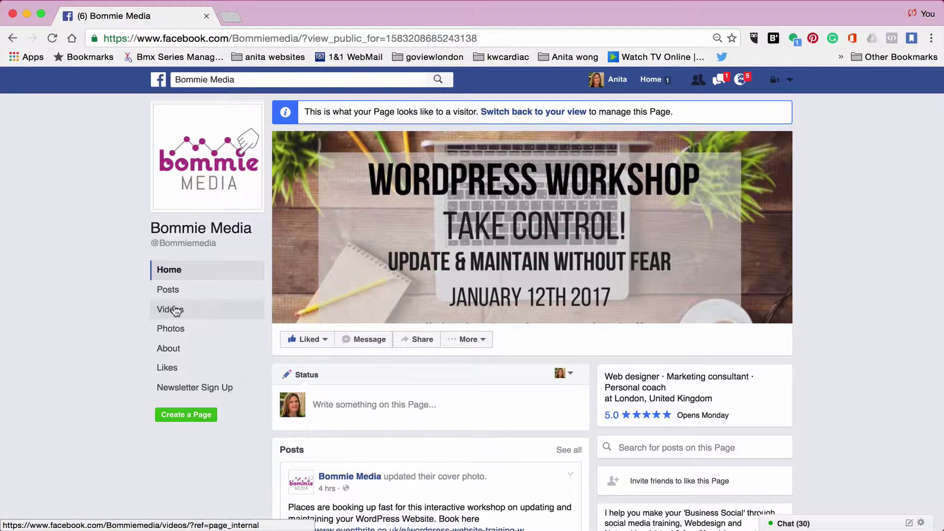
{"action": "scroll", "coordinate": [338, 367], "scroll_direction": "down", "scroll_amount": 2}
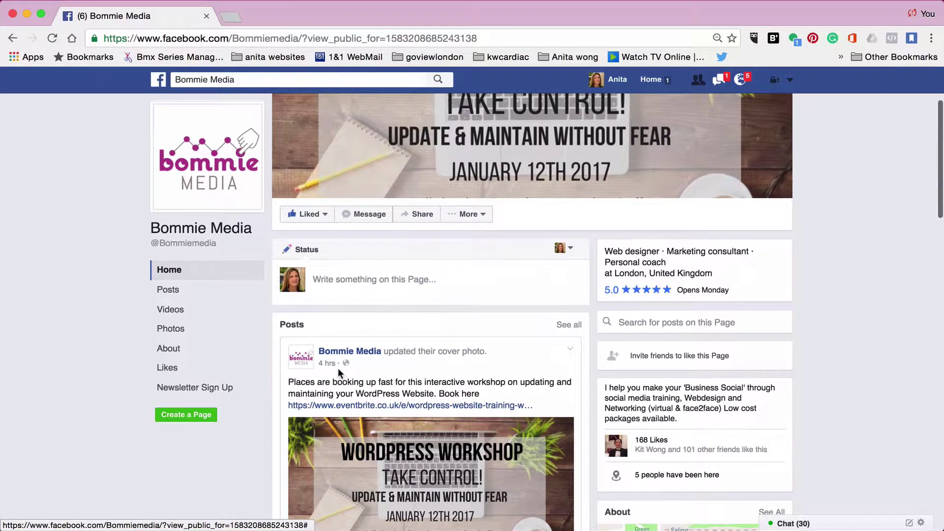
{"action": "scroll", "coordinate": [338, 368], "scroll_direction": "down", "scroll_amount": 2}
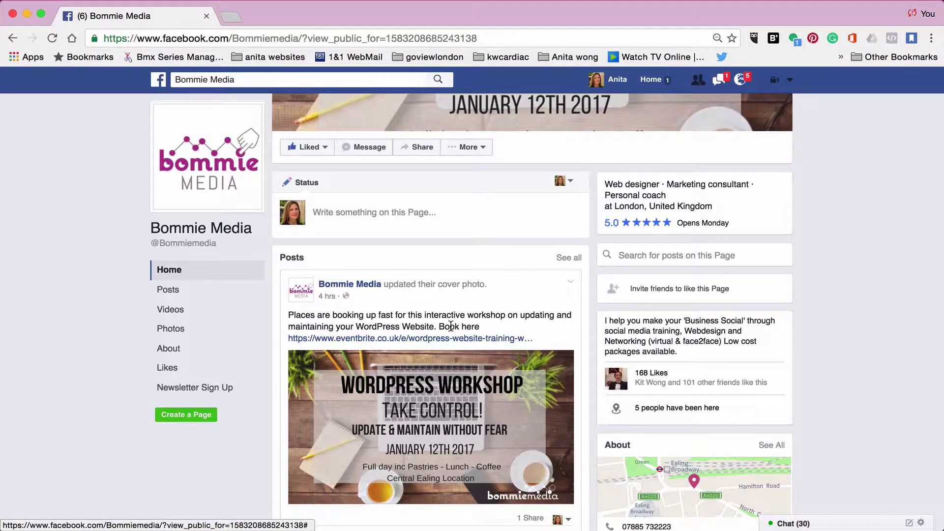
{"action": "scroll", "coordinate": [450, 326], "scroll_direction": "down", "scroll_amount": 1}
{"action": "scroll", "coordinate": [450, 326], "scroll_direction": "down", "scroll_amount": 4}
{"action": "scroll", "coordinate": [451, 326], "scroll_direction": "down", "scroll_amount": 3}
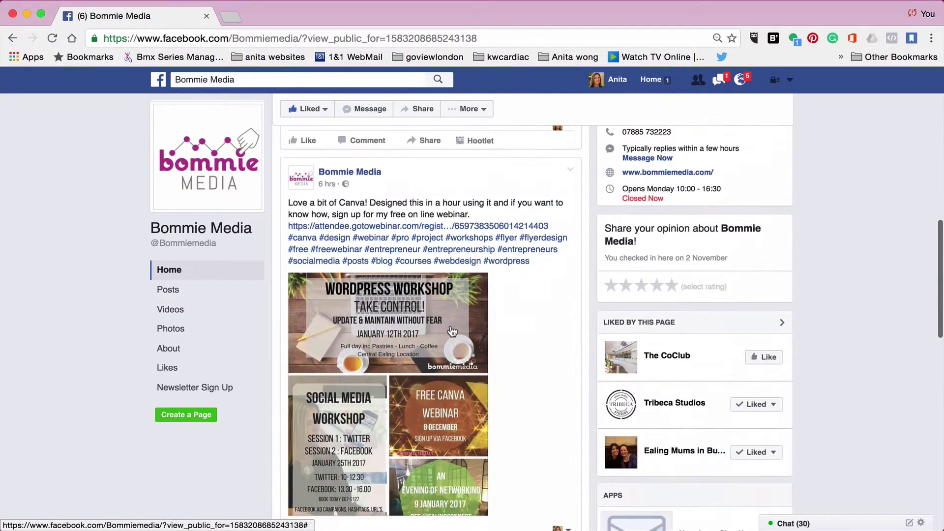
{"action": "scroll", "coordinate": [451, 331], "scroll_direction": "down", "scroll_amount": 6}
{"action": "scroll", "coordinate": [451, 331], "scroll_direction": "down", "scroll_amount": 1}
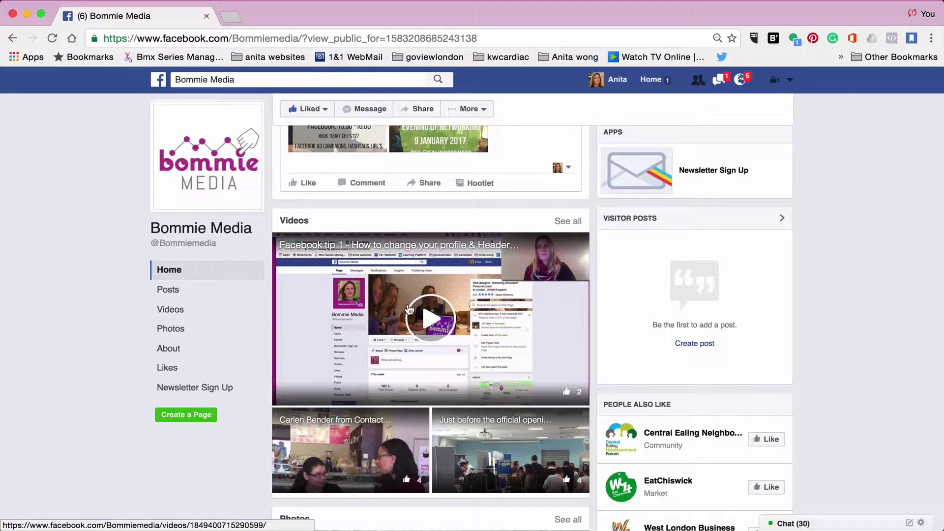
{"action": "scroll", "coordinate": [387, 362], "scroll_direction": "down", "scroll_amount": 4}
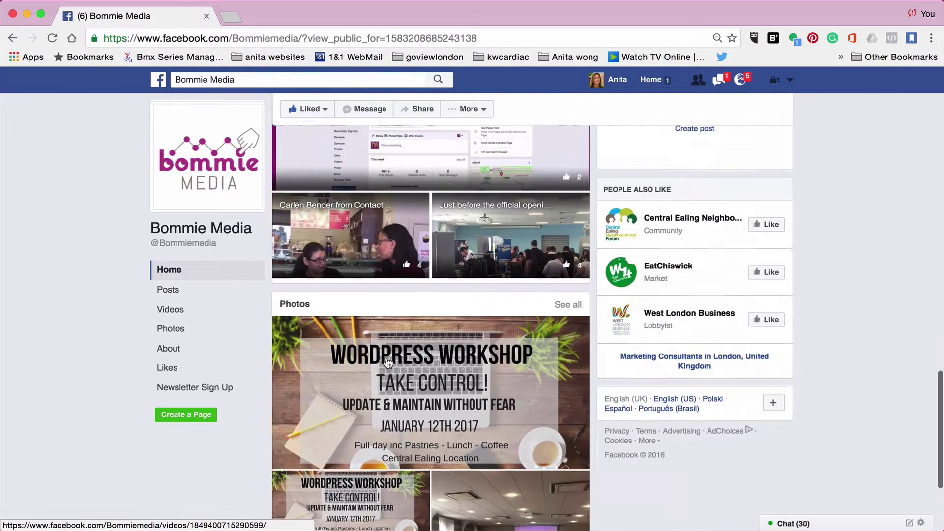
{"action": "scroll", "coordinate": [387, 363], "scroll_direction": "down", "scroll_amount": 3}
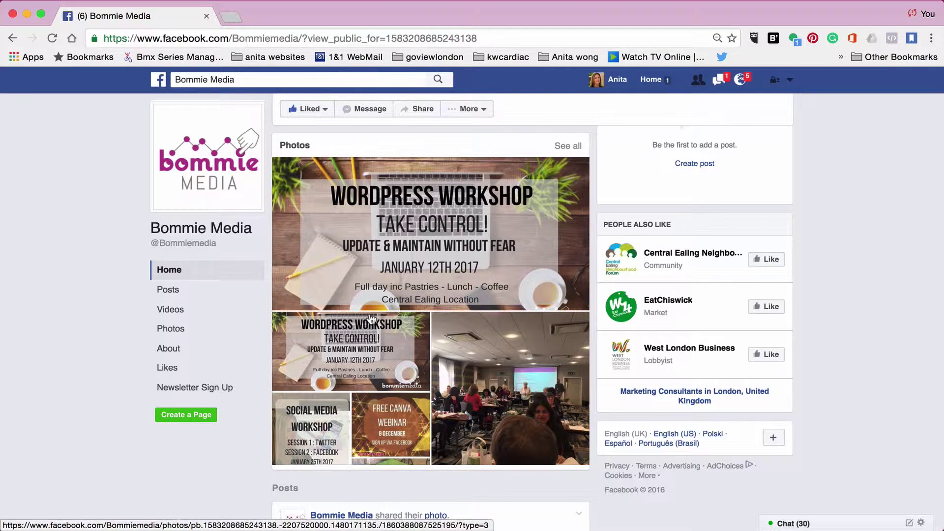
- Keep scrolling through the visitor view's videos and photos, then return to the top
{"action": "scroll", "coordinate": [371, 320], "scroll_direction": "down", "scroll_amount": 7}
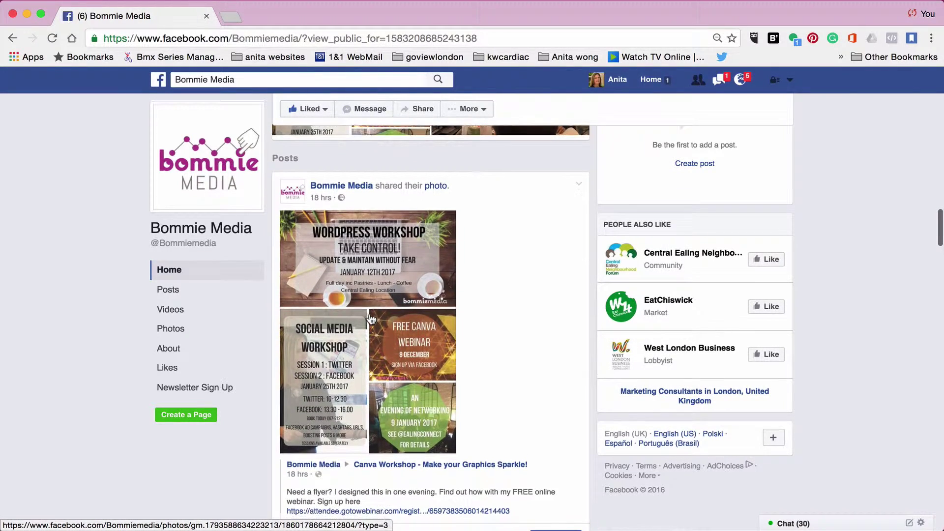
{"action": "scroll", "coordinate": [371, 320], "scroll_direction": "down", "scroll_amount": 5}
{"action": "scroll", "coordinate": [370, 319], "scroll_direction": "down", "scroll_amount": 1}
{"action": "scroll", "coordinate": [371, 319], "scroll_direction": "down", "scroll_amount": 7}
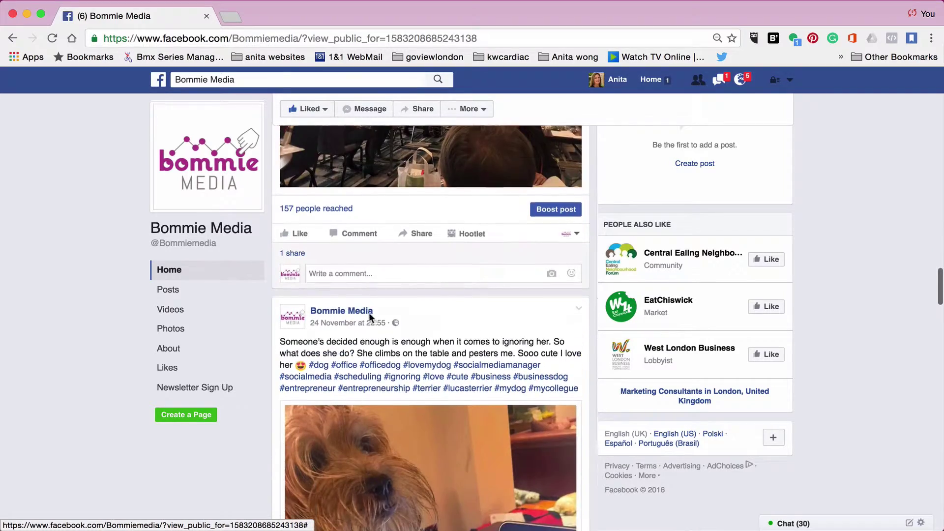
{"action": "scroll", "coordinate": [371, 319], "scroll_direction": "down", "scroll_amount": 5}
{"action": "scroll", "coordinate": [370, 319], "scroll_direction": "down", "scroll_amount": 4}
{"action": "scroll", "coordinate": [371, 320], "scroll_direction": "down", "scroll_amount": 3}
{"action": "scroll", "coordinate": [370, 320], "scroll_direction": "down", "scroll_amount": 2}
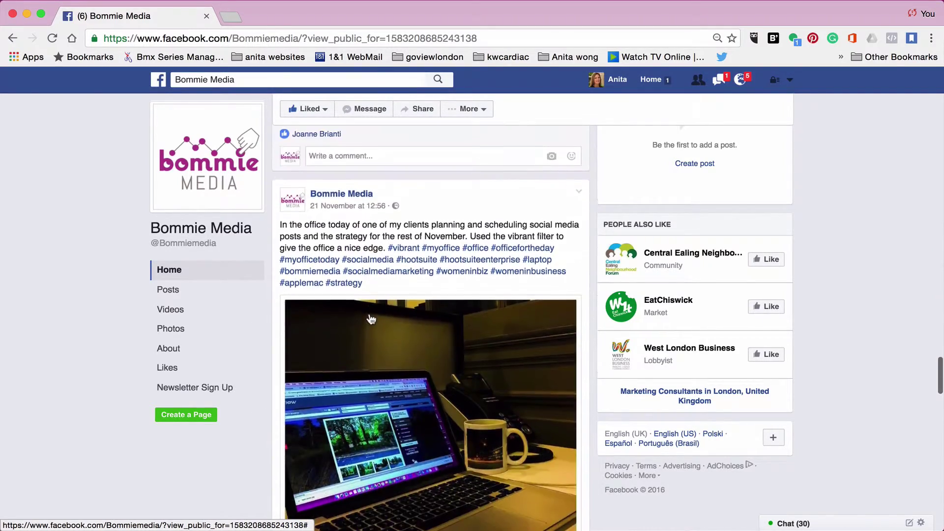
{"action": "scroll", "coordinate": [370, 319], "scroll_direction": "up", "scroll_amount": 10}
{"action": "scroll", "coordinate": [370, 317], "scroll_direction": "up", "scroll_amount": 10}
{"action": "scroll", "coordinate": [370, 315], "scroll_direction": "up", "scroll_amount": 1}
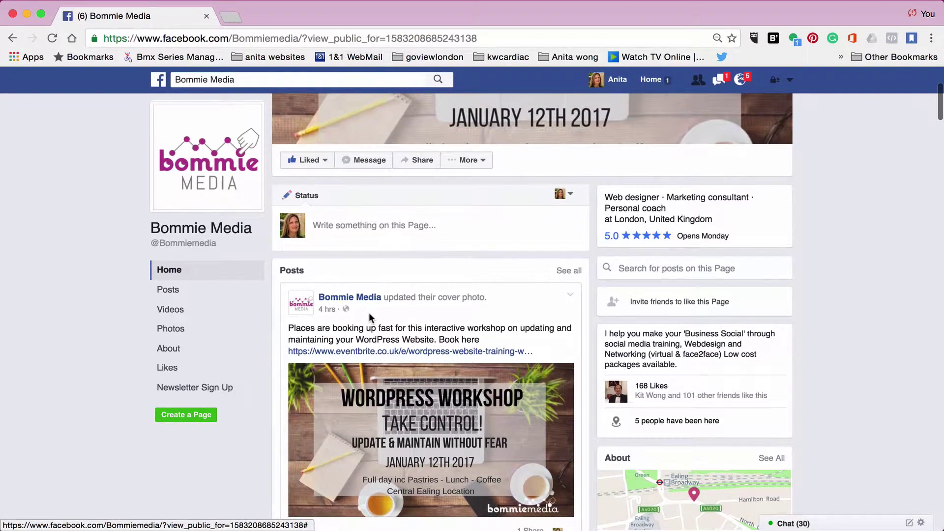
{"action": "scroll", "coordinate": [368, 312], "scroll_direction": "up", "scroll_amount": 1}
{"action": "scroll", "coordinate": [369, 315], "scroll_direction": "up", "scroll_amount": 3}
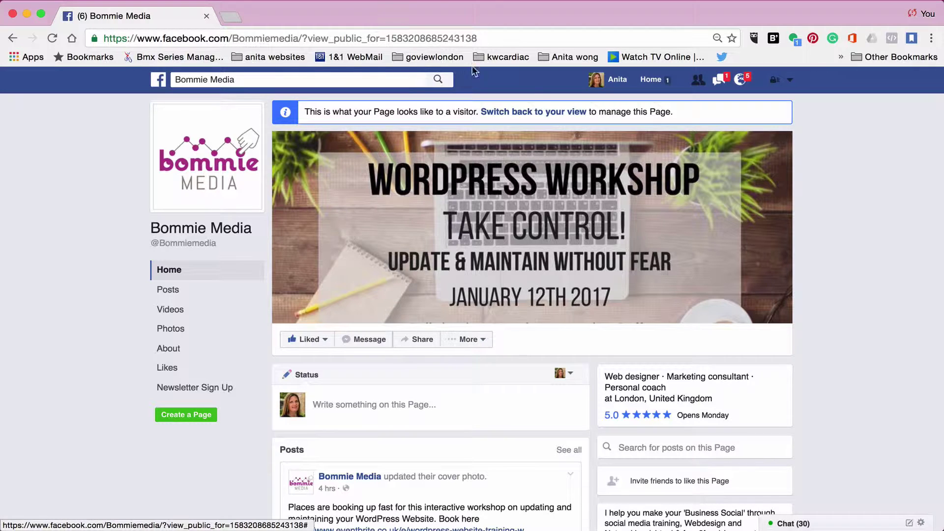
- Return to the admin view of Bommie Media and open its Manage Tabs settings
{"action": "left_click", "coordinate": [528, 113]}
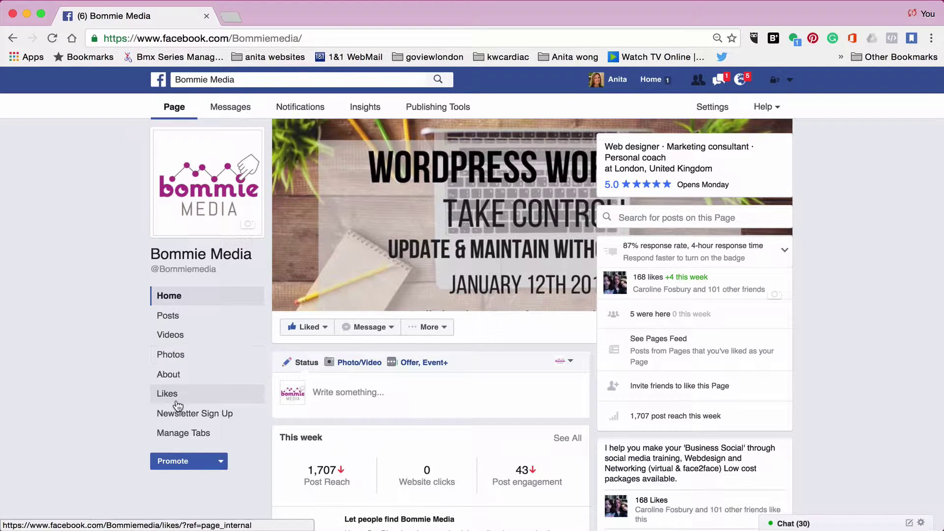
{"action": "left_click", "coordinate": [175, 435]}
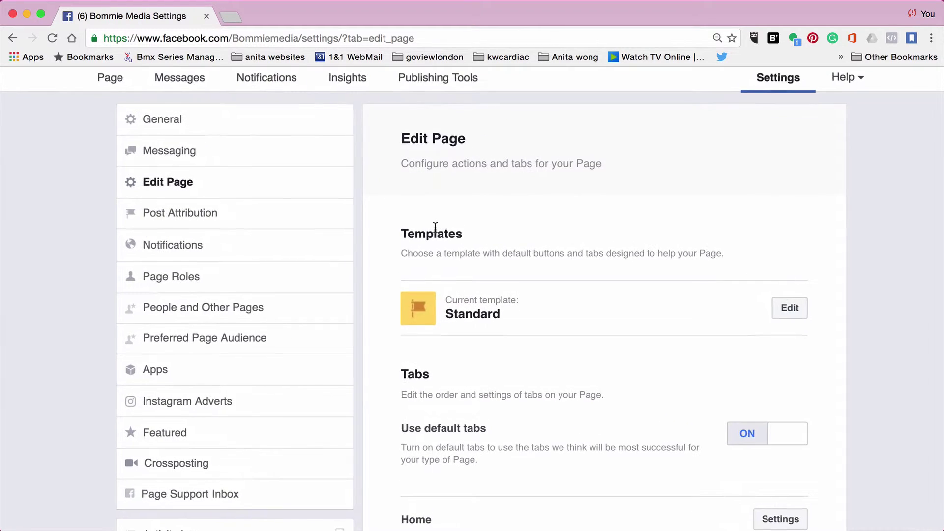
{"action": "scroll", "coordinate": [435, 227], "scroll_direction": "up", "scroll_amount": 5}
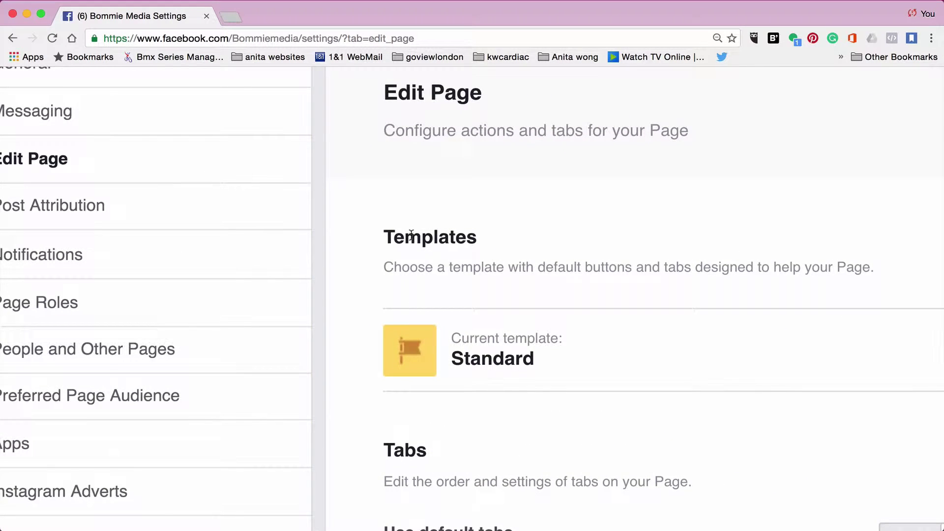
{"action": "scroll", "coordinate": [411, 235], "scroll_direction": "down", "scroll_amount": 5}
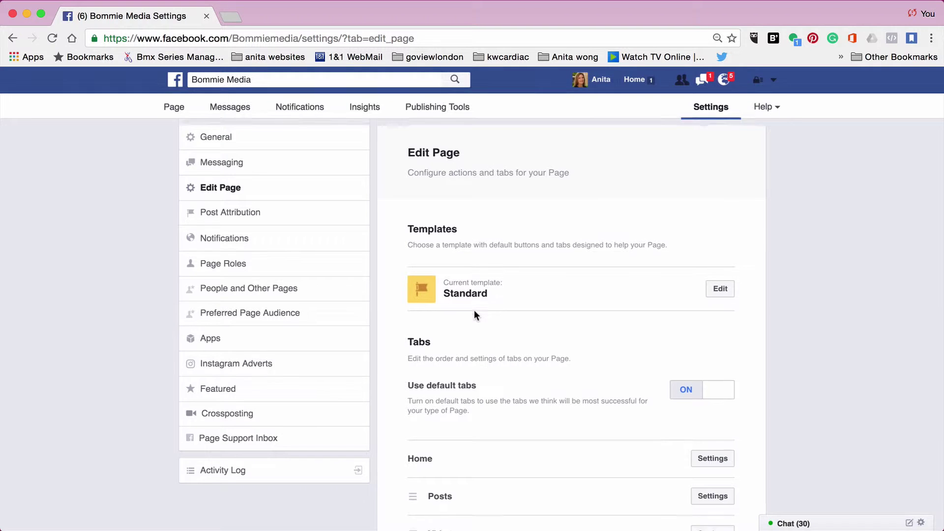
{"action": "scroll", "coordinate": [474, 310], "scroll_direction": "down", "scroll_amount": 4}
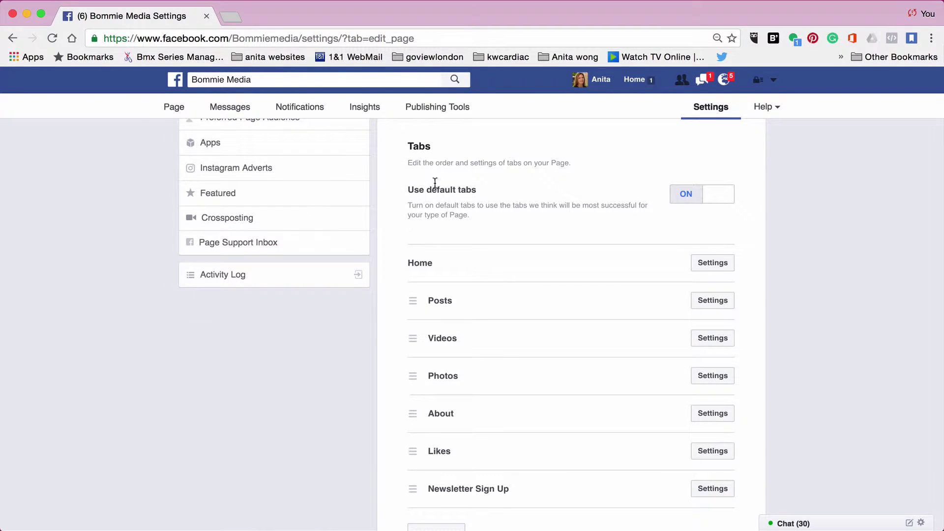
- Turn Use default tabs off and back on, then scroll up toward Templates
{"action": "left_click", "coordinate": [690, 203]}
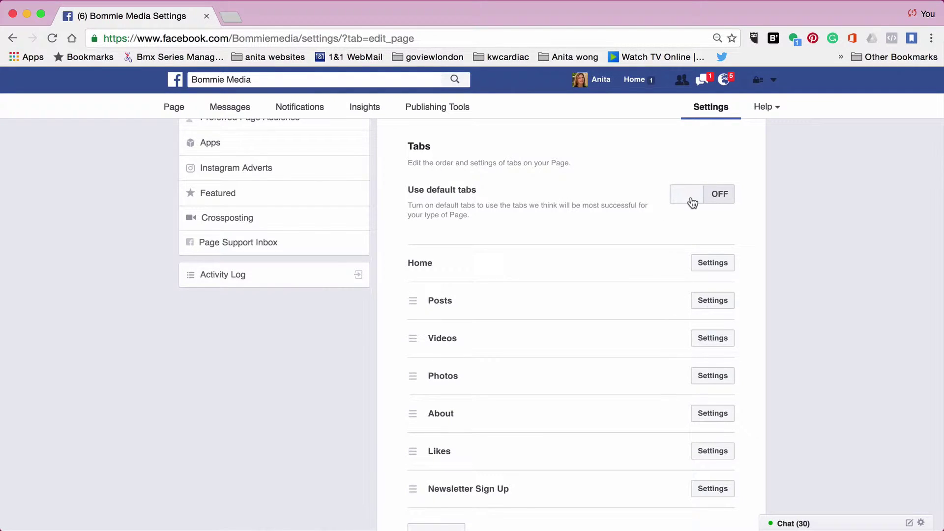
{"action": "left_click", "coordinate": [691, 201]}
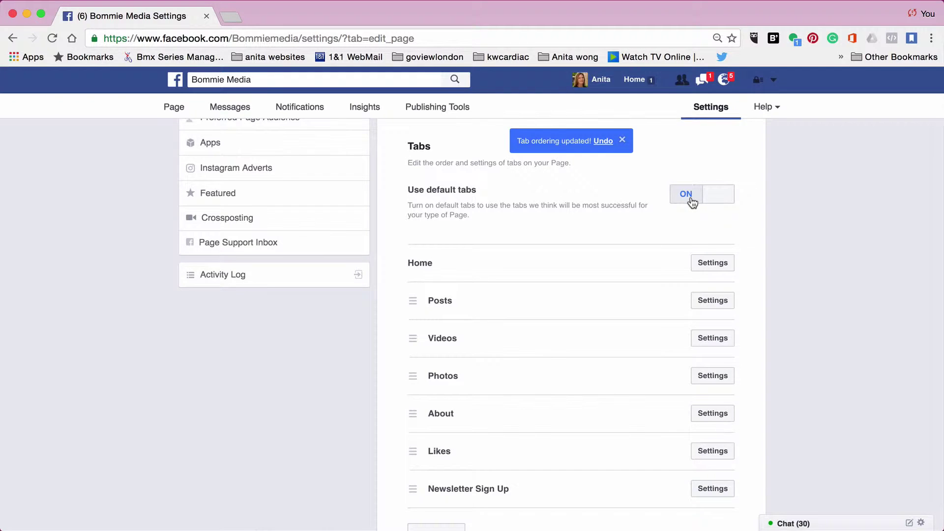
{"action": "scroll", "coordinate": [691, 196], "scroll_direction": "up", "scroll_amount": 5}
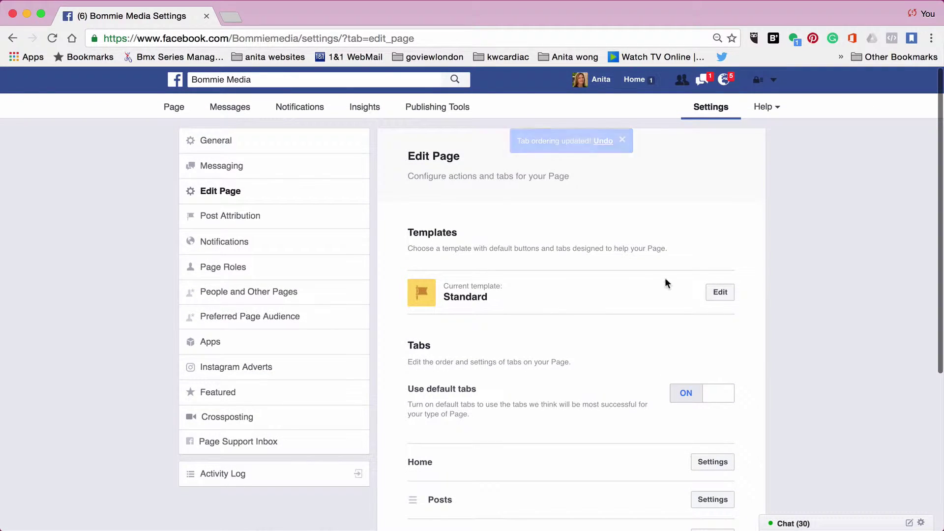
- Open the Templates chooser and scroll to the Professional services template
{"action": "left_click", "coordinate": [719, 295]}
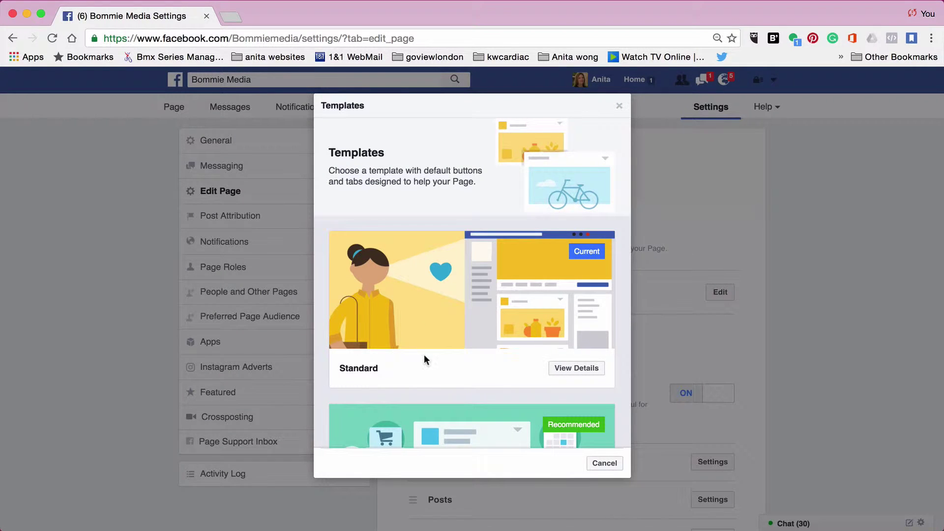
{"action": "scroll", "coordinate": [418, 354], "scroll_direction": "down", "scroll_amount": 5}
{"action": "scroll", "coordinate": [419, 354], "scroll_direction": "down", "scroll_amount": 4}
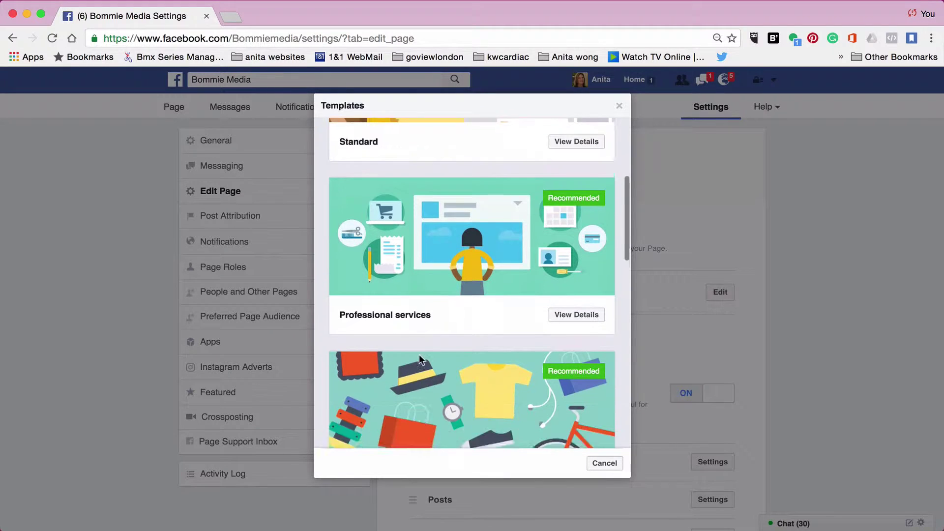
{"action": "scroll", "coordinate": [419, 358], "scroll_direction": "down", "scroll_amount": 3}
{"action": "scroll", "coordinate": [427, 232], "scroll_direction": "down", "scroll_amount": 5}
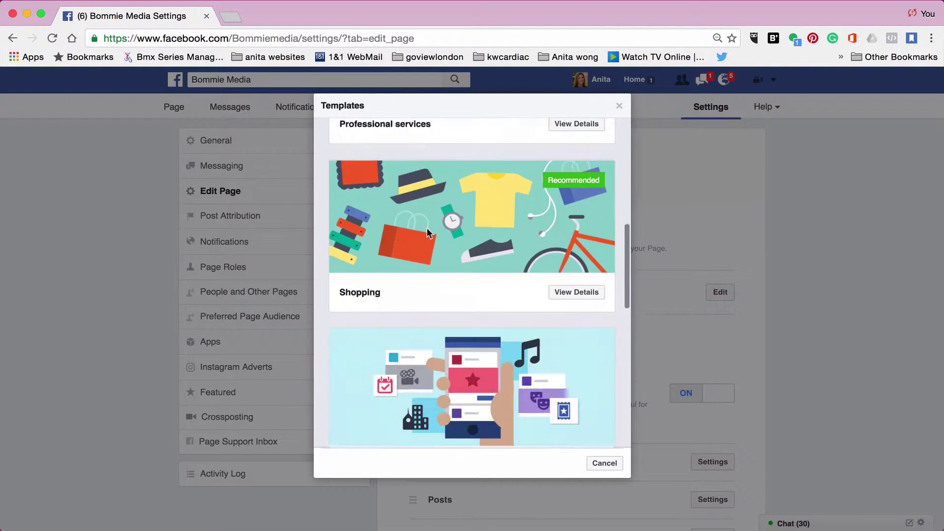
{"action": "scroll", "coordinate": [427, 228], "scroll_direction": "down", "scroll_amount": 6}
{"action": "scroll", "coordinate": [427, 228], "scroll_direction": "down", "scroll_amount": 8}
{"action": "scroll", "coordinate": [427, 228], "scroll_direction": "down", "scroll_amount": 4}
{"action": "scroll", "coordinate": [427, 228], "scroll_direction": "down", "scroll_amount": 3}
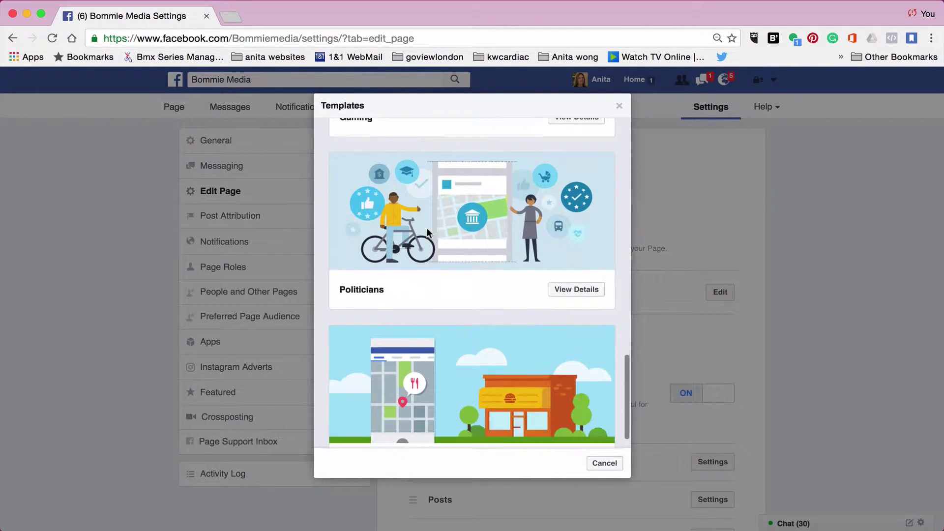
{"action": "scroll", "coordinate": [427, 228], "scroll_direction": "down", "scroll_amount": 2}
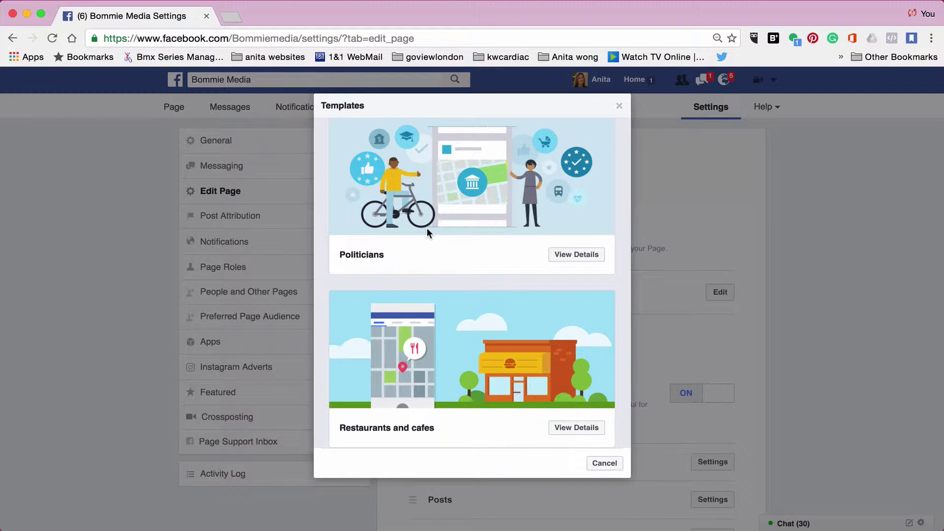
{"action": "scroll", "coordinate": [427, 228], "scroll_direction": "up", "scroll_amount": 8}
{"action": "scroll", "coordinate": [426, 229], "scroll_direction": "up", "scroll_amount": 8}
{"action": "scroll", "coordinate": [427, 228], "scroll_direction": "up", "scroll_amount": 2}
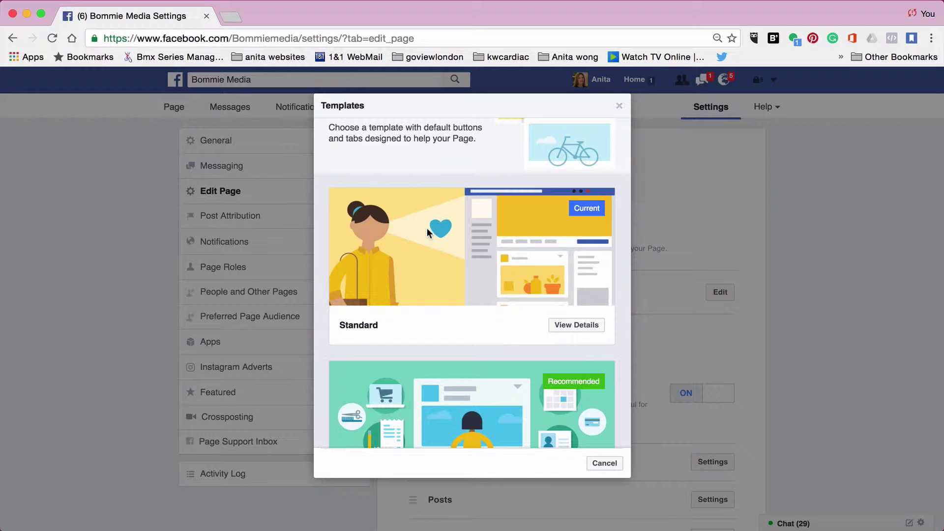
{"action": "scroll", "coordinate": [427, 228], "scroll_direction": "down", "scroll_amount": 5}
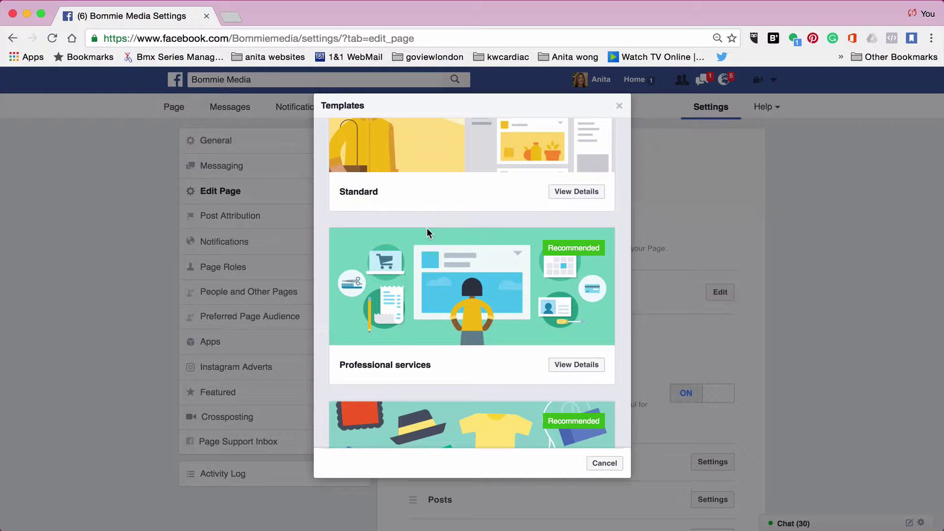
- Open the Professional services template details and scroll through its buttons and tabs
{"action": "left_click", "coordinate": [568, 365]}
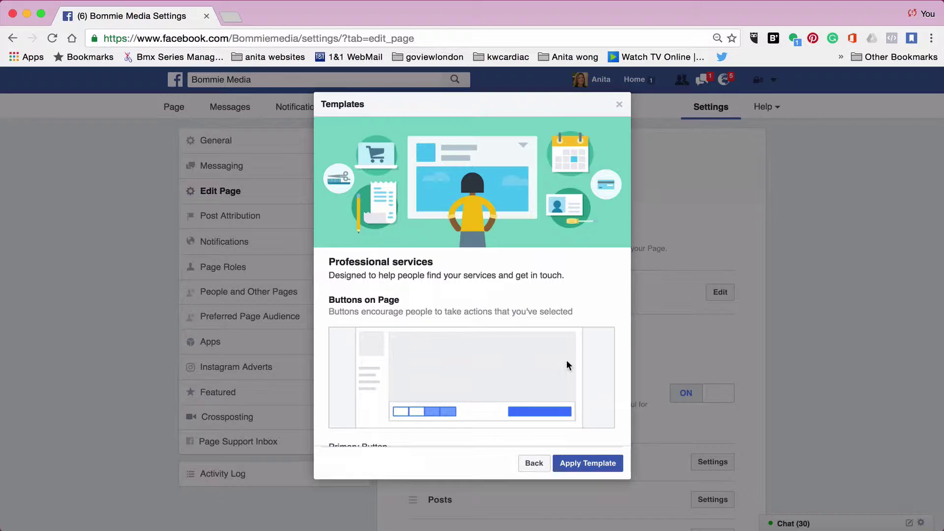
{"action": "scroll", "coordinate": [459, 351], "scroll_direction": "down", "scroll_amount": 3}
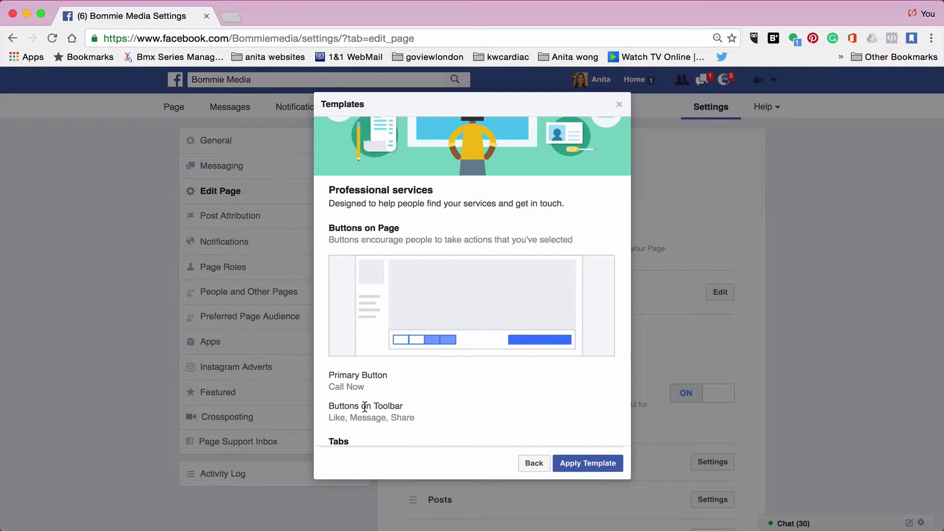
{"action": "scroll", "coordinate": [364, 406], "scroll_direction": "down", "scroll_amount": 3}
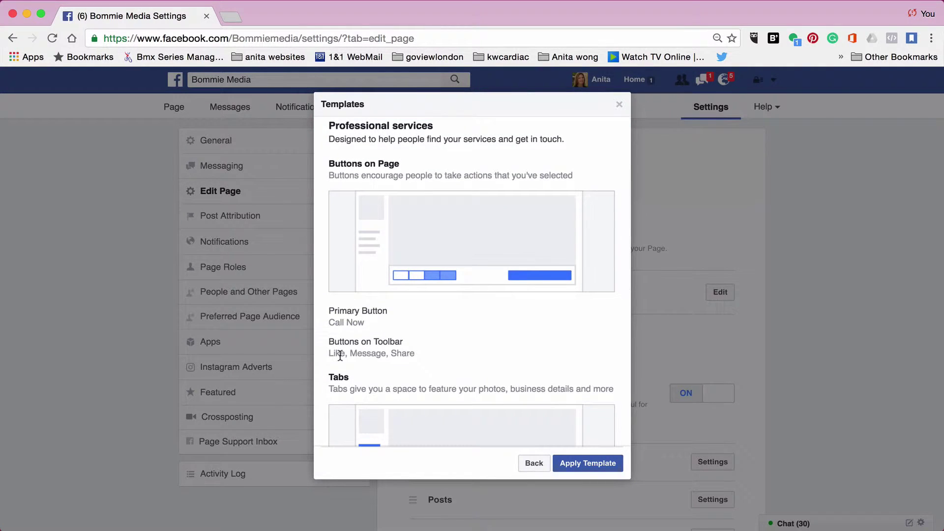
{"action": "scroll", "coordinate": [419, 359], "scroll_direction": "down", "scroll_amount": 4}
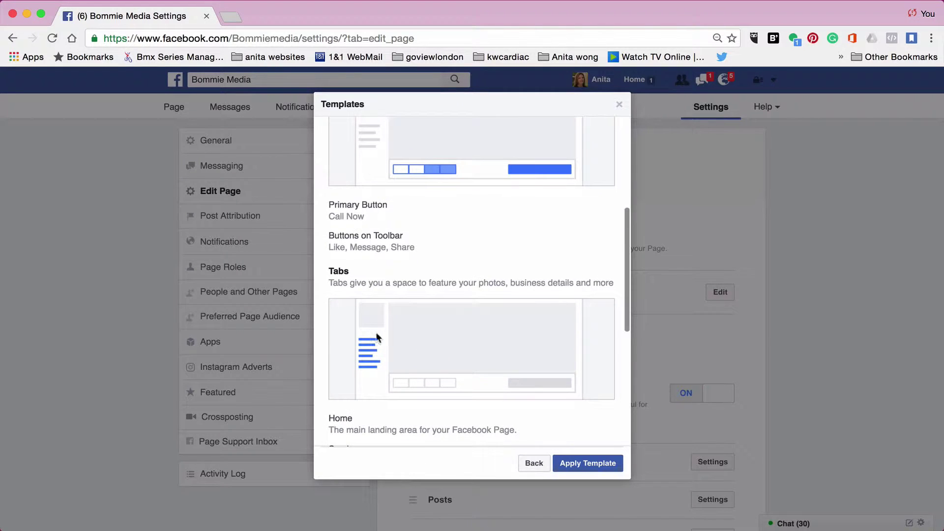
{"action": "scroll", "coordinate": [360, 377], "scroll_direction": "down", "scroll_amount": 1}
{"action": "scroll", "coordinate": [361, 378], "scroll_direction": "down", "scroll_amount": 3}
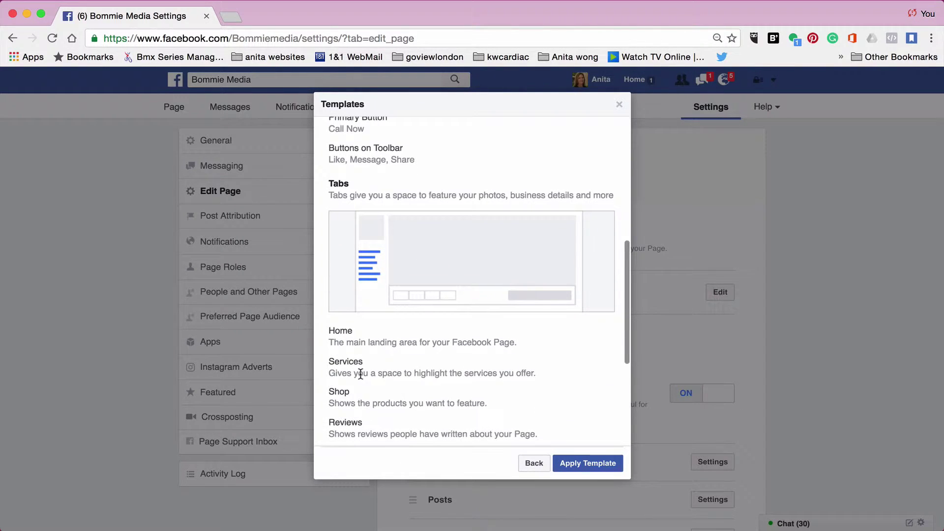
{"action": "scroll", "coordinate": [344, 378], "scroll_direction": "down", "scroll_amount": 1}
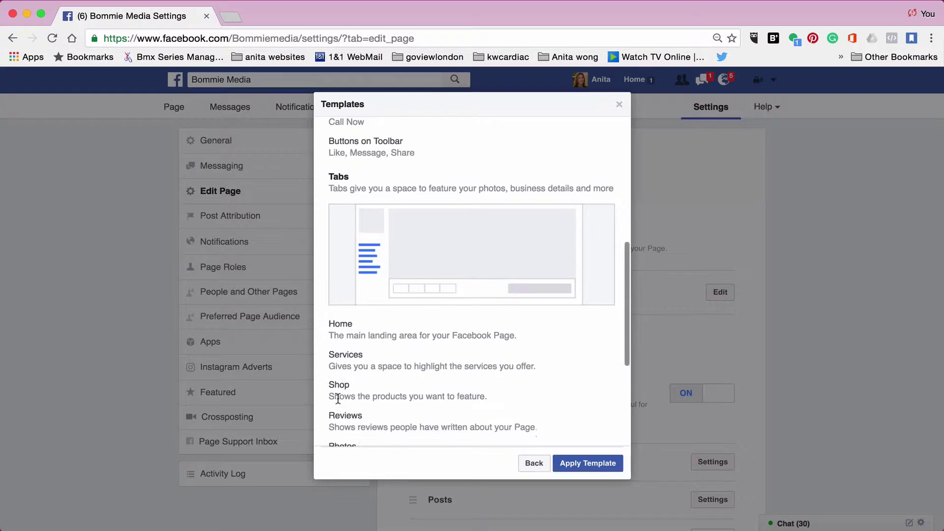
{"action": "scroll", "coordinate": [342, 386], "scroll_direction": "down", "scroll_amount": 3}
{"action": "scroll", "coordinate": [337, 425], "scroll_direction": "down", "scroll_amount": 3}
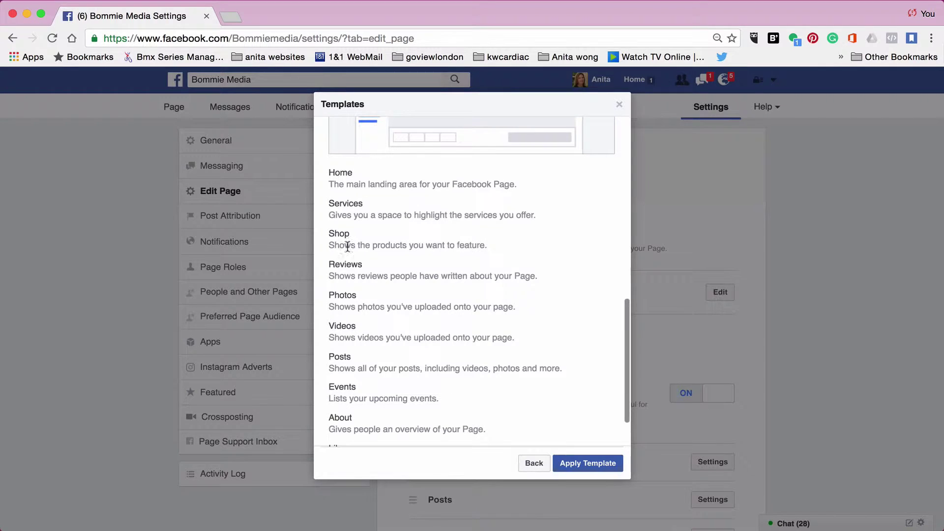
{"action": "scroll", "coordinate": [379, 341], "scroll_direction": "up", "scroll_amount": 10}
{"action": "scroll", "coordinate": [378, 342], "scroll_direction": "up", "scroll_amount": 10}
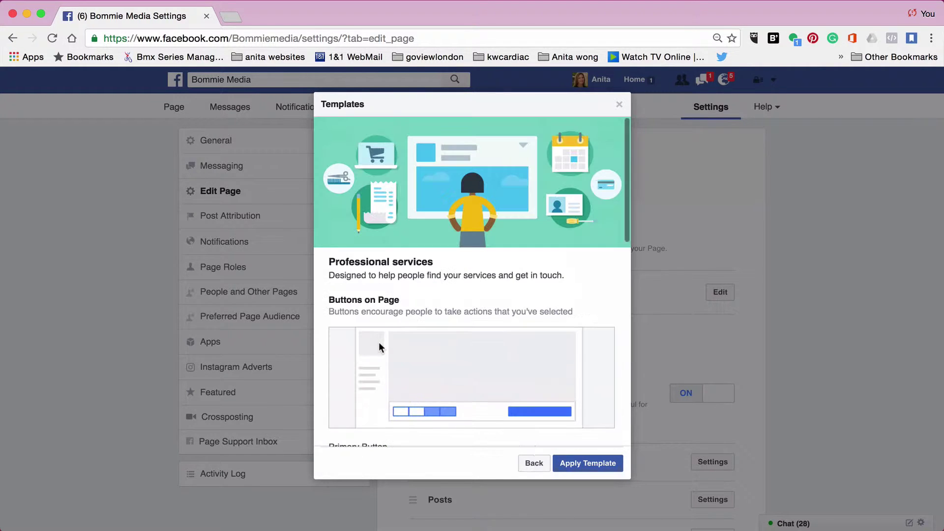
{"action": "left_click", "coordinate": [620, 105]}
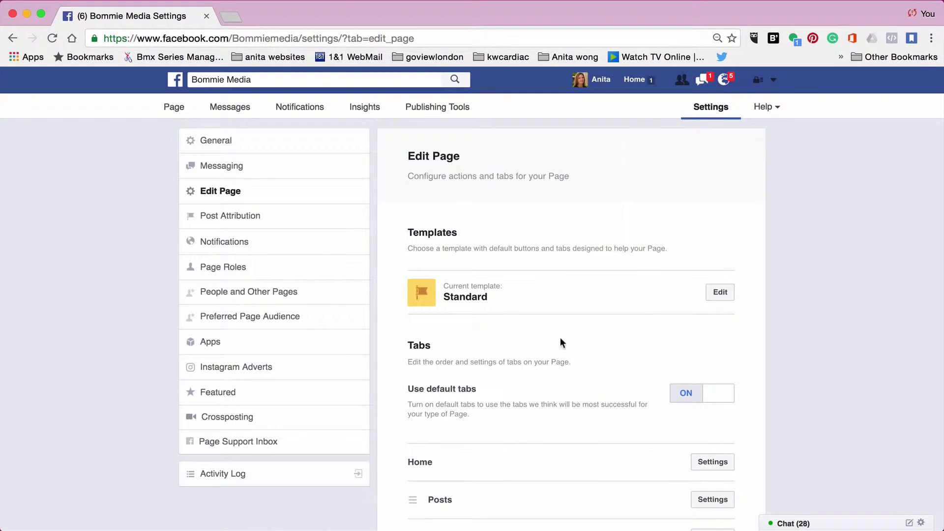
{"action": "scroll", "coordinate": [526, 346], "scroll_direction": "down", "scroll_amount": 2}
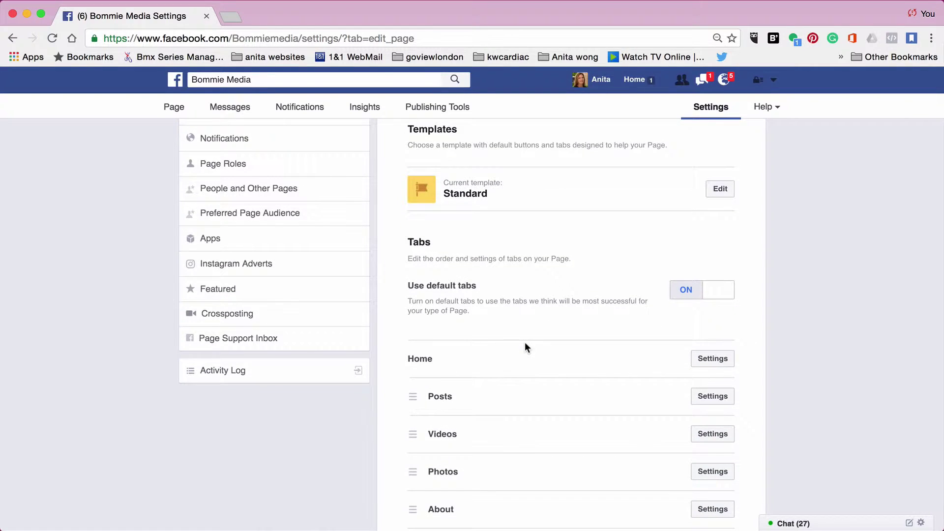
{"action": "scroll", "coordinate": [524, 344], "scroll_direction": "down", "scroll_amount": 2}
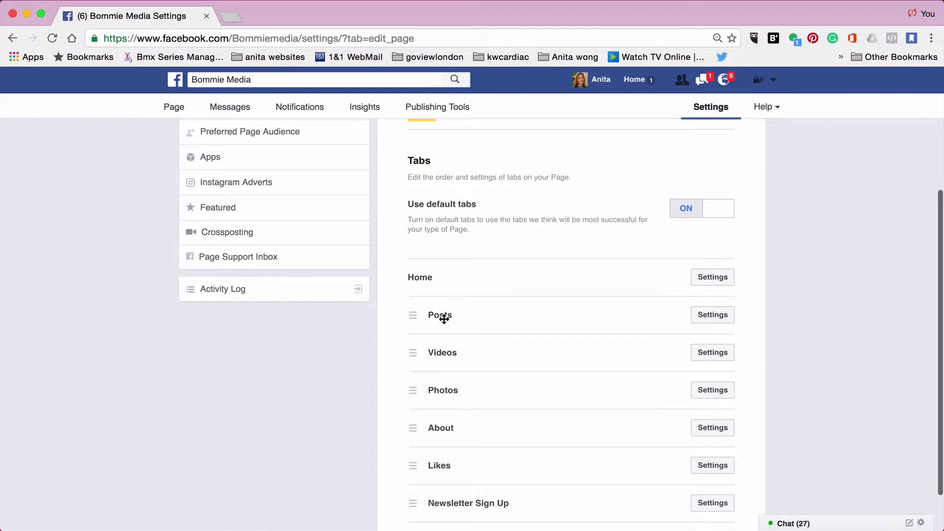
{"action": "left_click", "coordinate": [708, 325]}
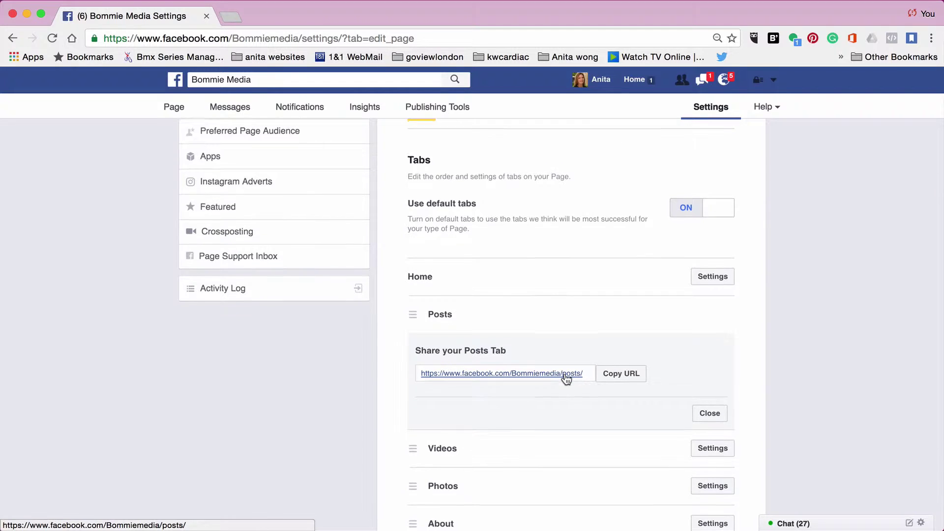
{"action": "scroll", "coordinate": [565, 379], "scroll_direction": "down", "scroll_amount": 4}
{"action": "left_click", "coordinate": [714, 364]}
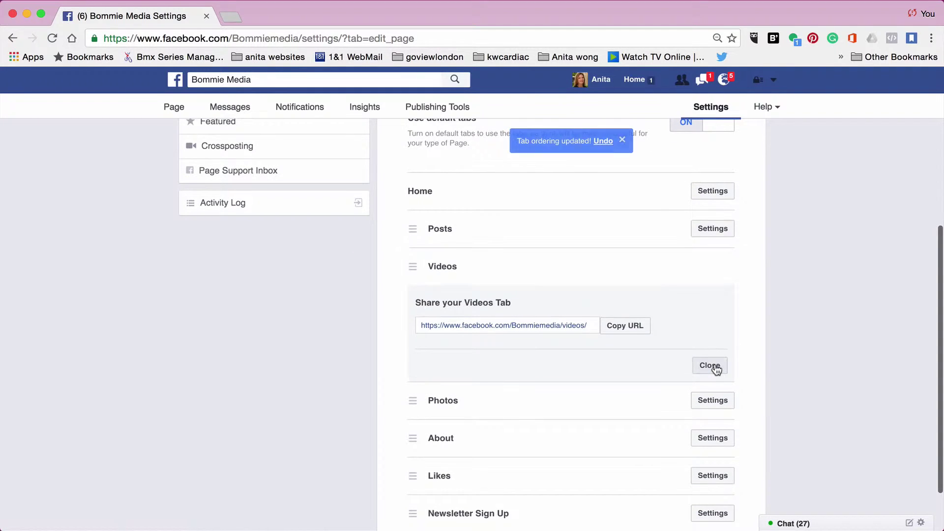
{"action": "scroll", "coordinate": [506, 349], "scroll_direction": "down", "scroll_amount": 3}
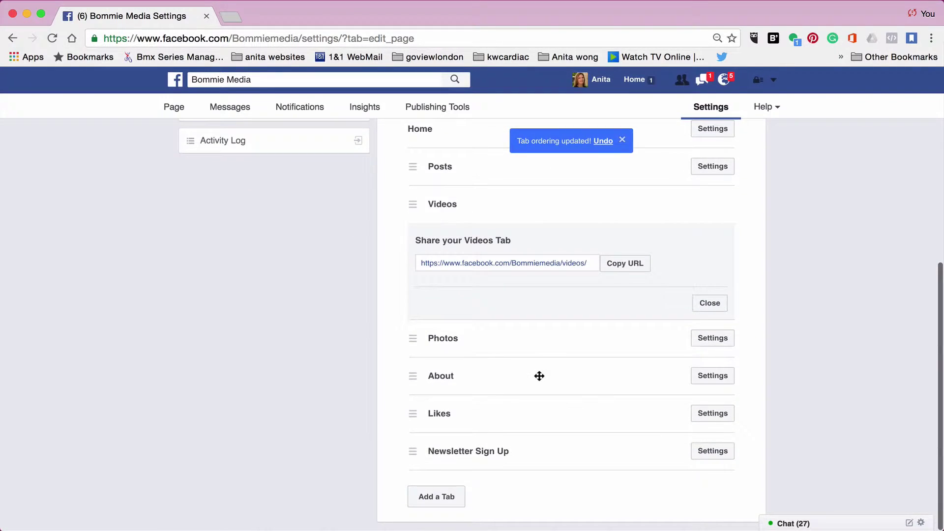
{"action": "left_click", "coordinate": [713, 376]}
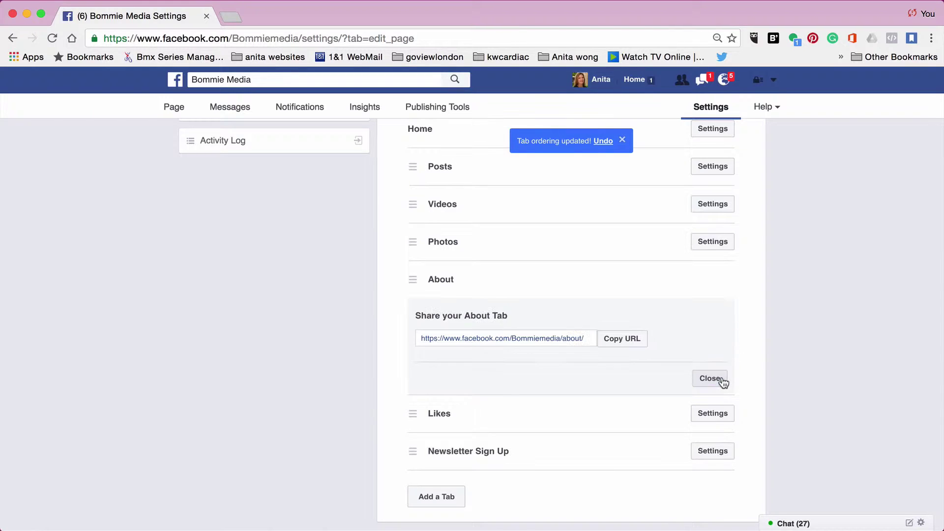
{"action": "left_click", "coordinate": [714, 243]}
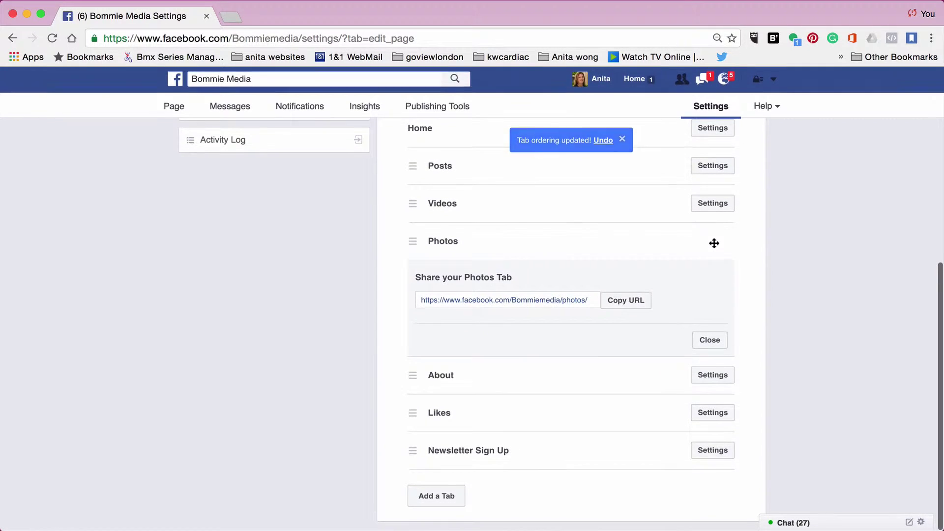
{"action": "left_click", "coordinate": [712, 412]}
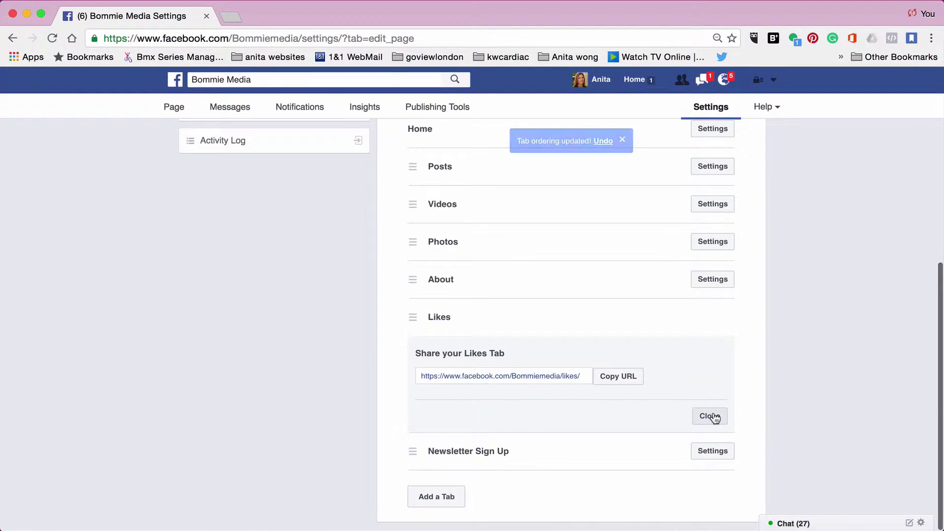
{"action": "left_click", "coordinate": [705, 279]}
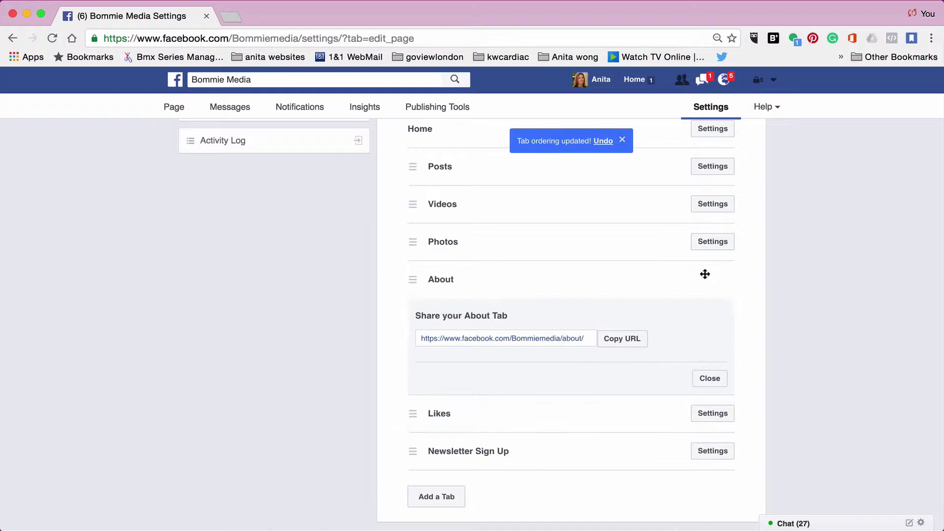
{"action": "left_click", "coordinate": [720, 451]}
{"action": "scroll", "coordinate": [721, 393], "scroll_direction": "up", "scroll_amount": 2}
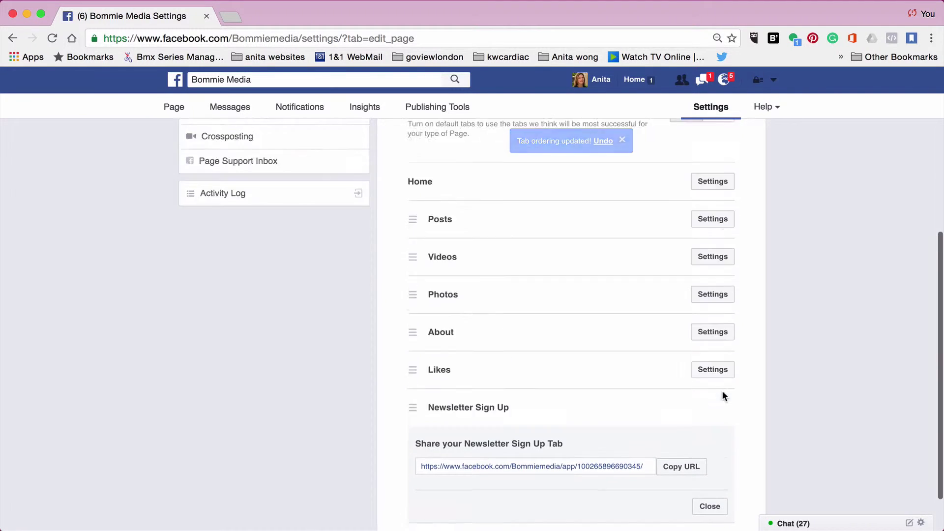
{"action": "scroll", "coordinate": [721, 390], "scroll_direction": "up", "scroll_amount": 5}
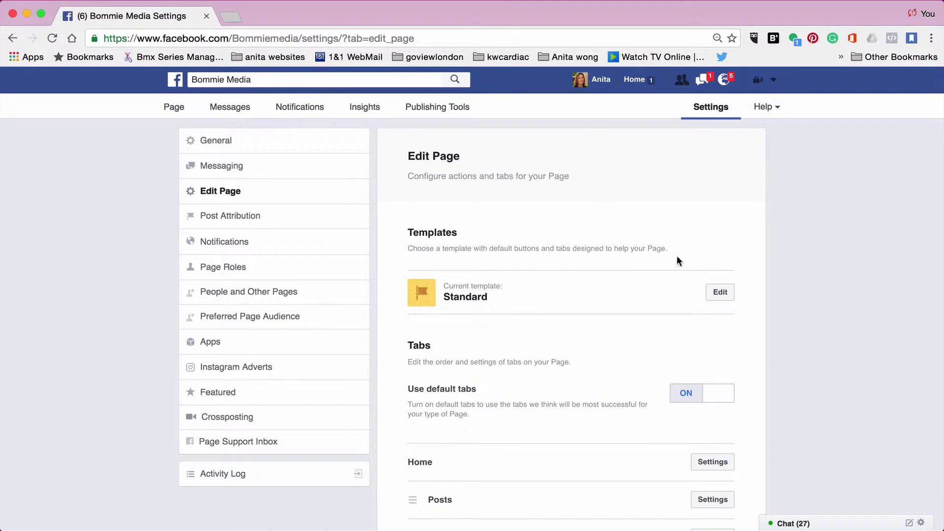
{"action": "left_click", "coordinate": [170, 113]}
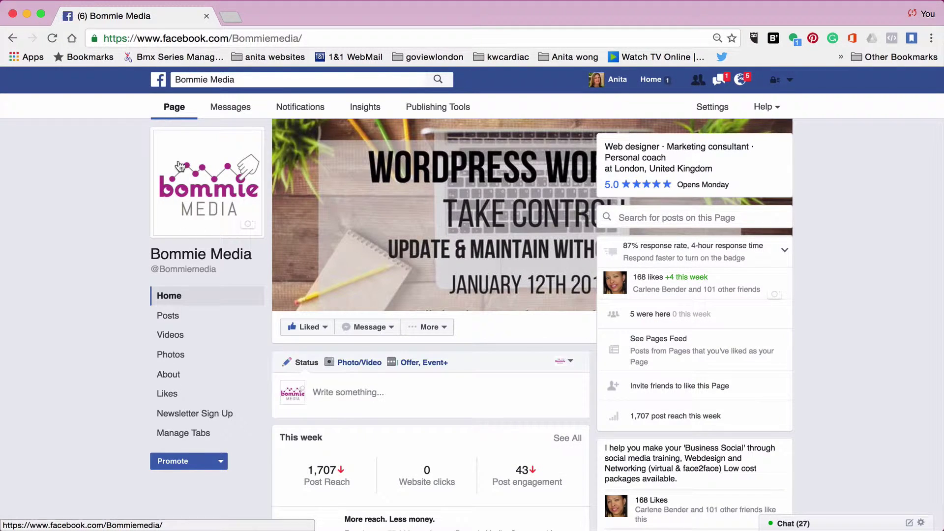
{"action": "scroll", "coordinate": [440, 367], "scroll_direction": "down", "scroll_amount": 5}
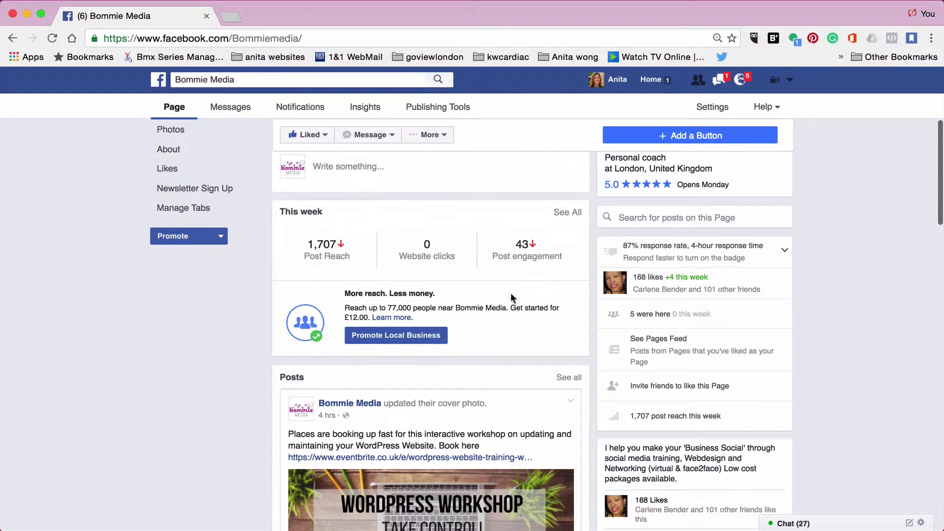
{"action": "scroll", "coordinate": [401, 297], "scroll_direction": "up", "scroll_amount": 4}
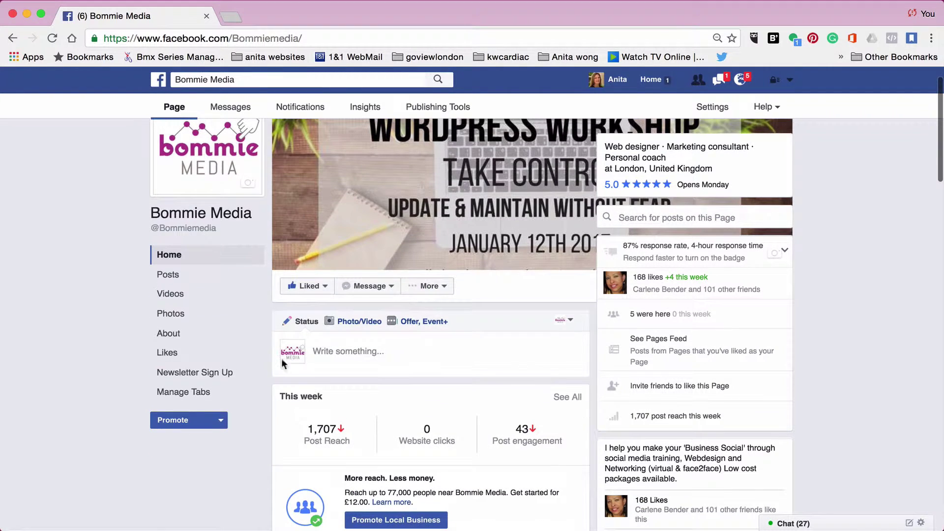
{"action": "left_click", "coordinate": [167, 392]}
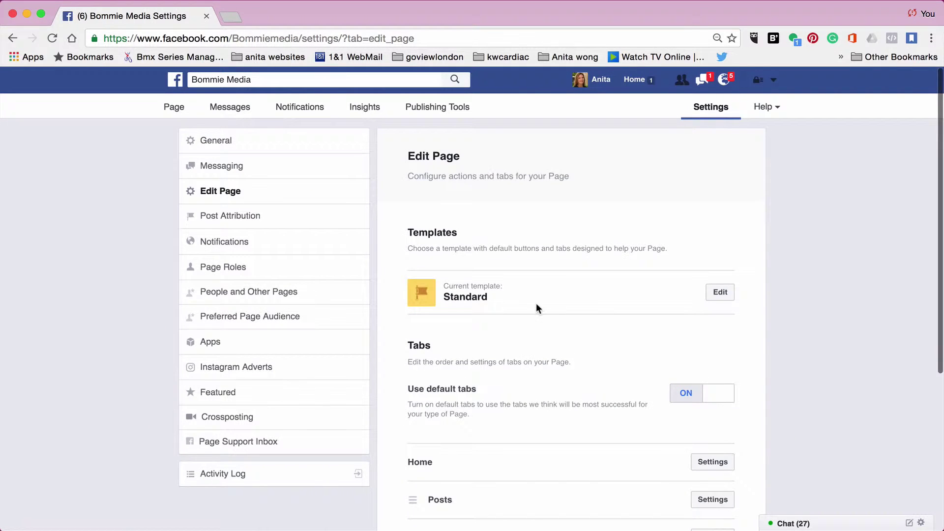
- Open the Templates chooser again and scroll to Professional services
{"action": "left_click", "coordinate": [720, 292]}
{"action": "scroll", "coordinate": [505, 278], "scroll_direction": "down", "scroll_amount": 2}
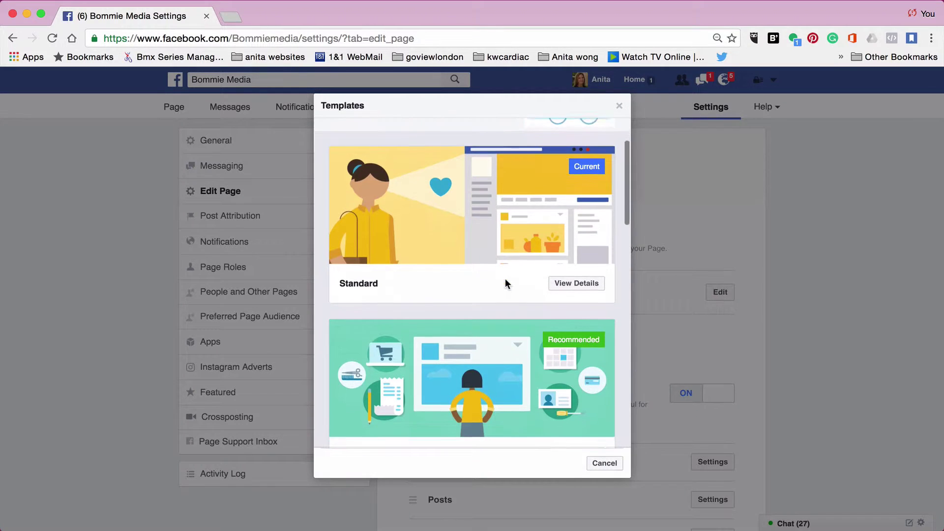
{"action": "scroll", "coordinate": [505, 278], "scroll_direction": "down", "scroll_amount": 2}
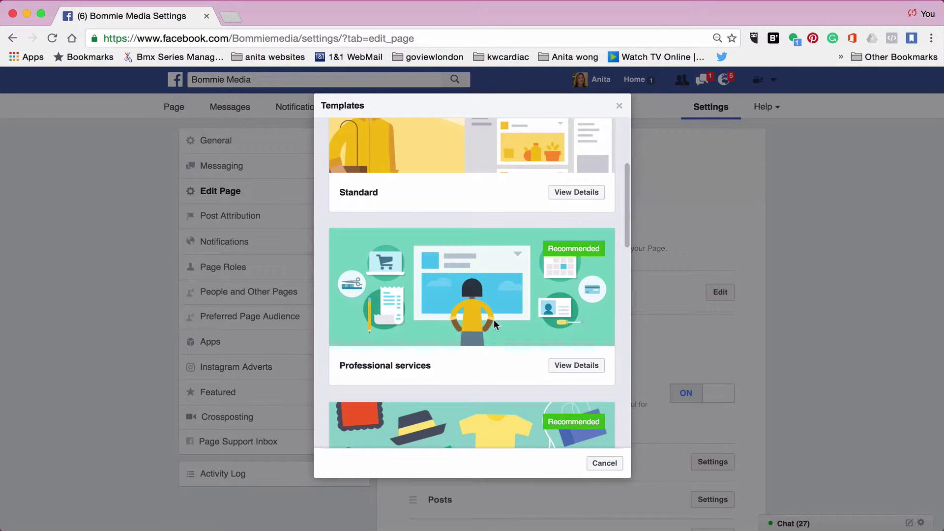
{"action": "scroll", "coordinate": [494, 320], "scroll_direction": "down", "scroll_amount": 1}
{"action": "scroll", "coordinate": [468, 319], "scroll_direction": "down", "scroll_amount": 2}
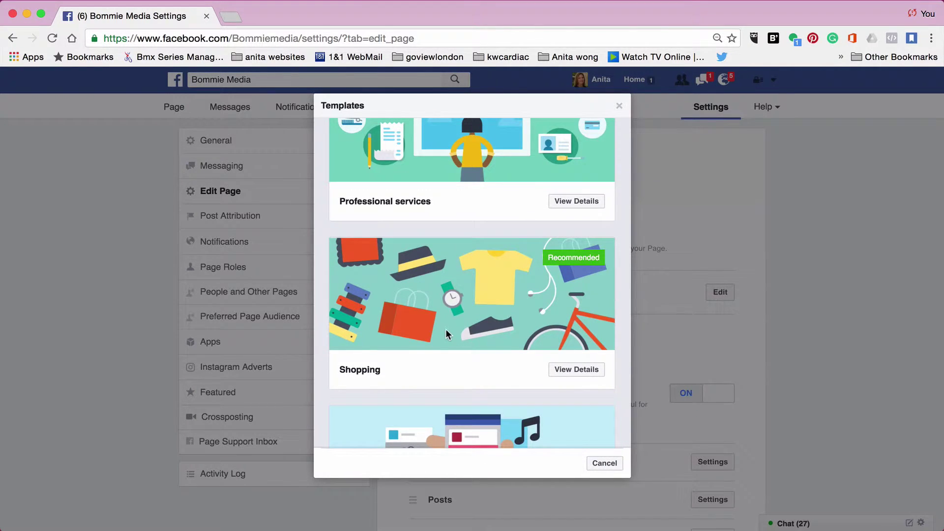
{"action": "scroll", "coordinate": [498, 299], "scroll_direction": "up", "scroll_amount": 1}
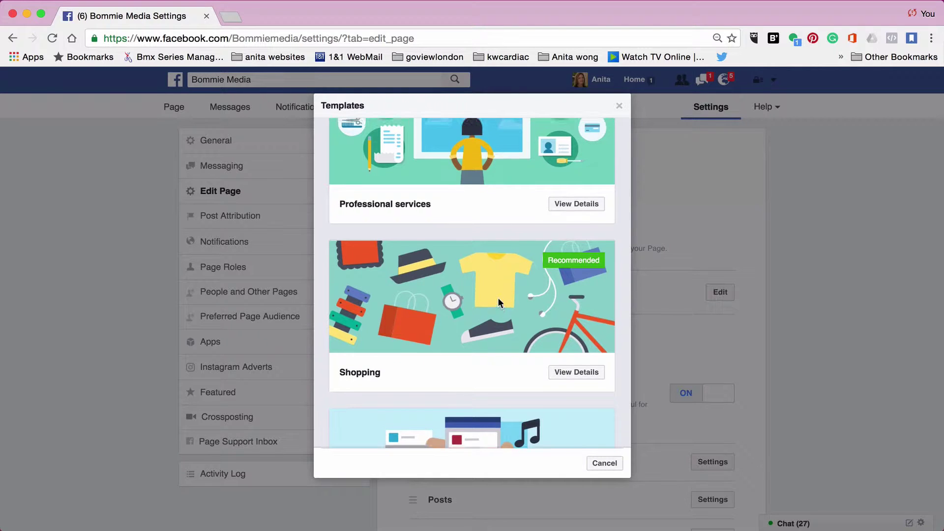
{"action": "scroll", "coordinate": [498, 297], "scroll_direction": "up", "scroll_amount": 2}
- Apply the Professional services template from its details and confirm with OK
{"action": "left_click", "coordinate": [573, 361]}
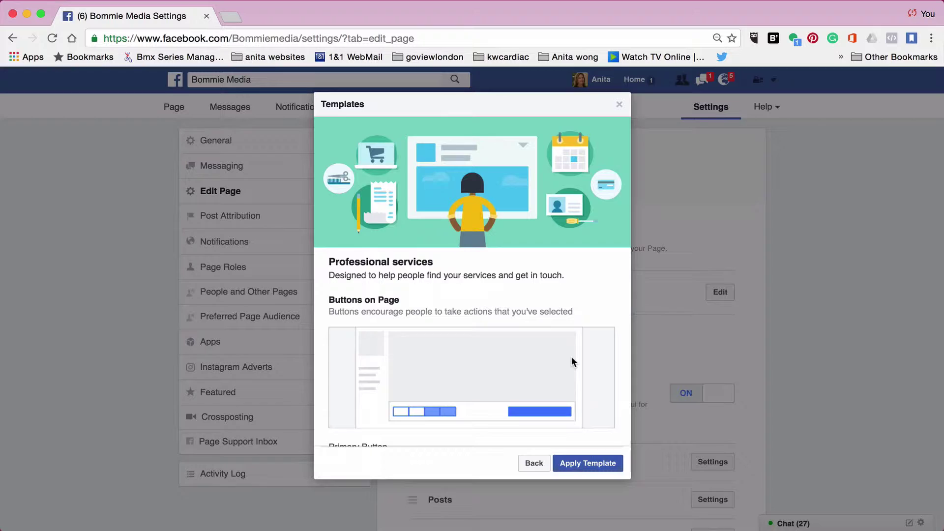
{"action": "scroll", "coordinate": [571, 358], "scroll_direction": "down", "scroll_amount": 2}
{"action": "scroll", "coordinate": [571, 357], "scroll_direction": "down", "scroll_amount": 3}
{"action": "scroll", "coordinate": [572, 355], "scroll_direction": "down", "scroll_amount": 1}
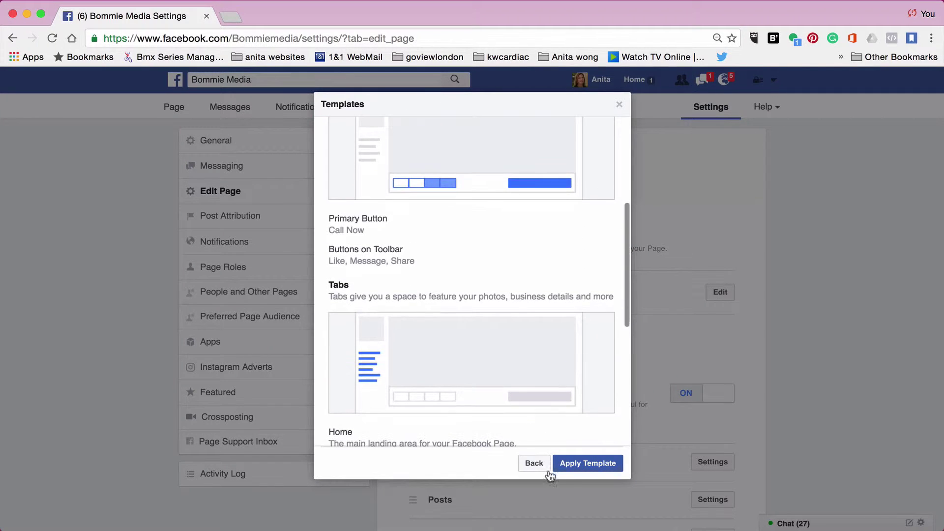
{"action": "left_click", "coordinate": [580, 470]}
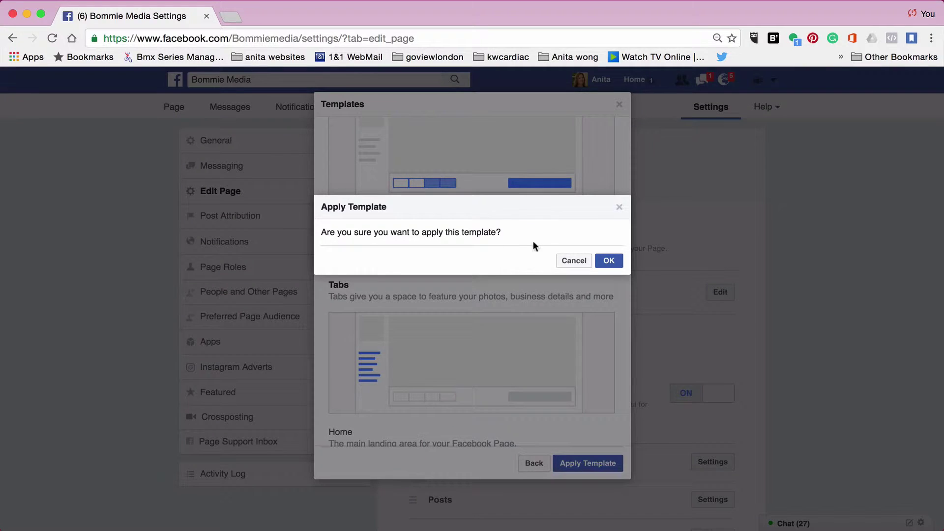
{"action": "left_click", "coordinate": [608, 261]}
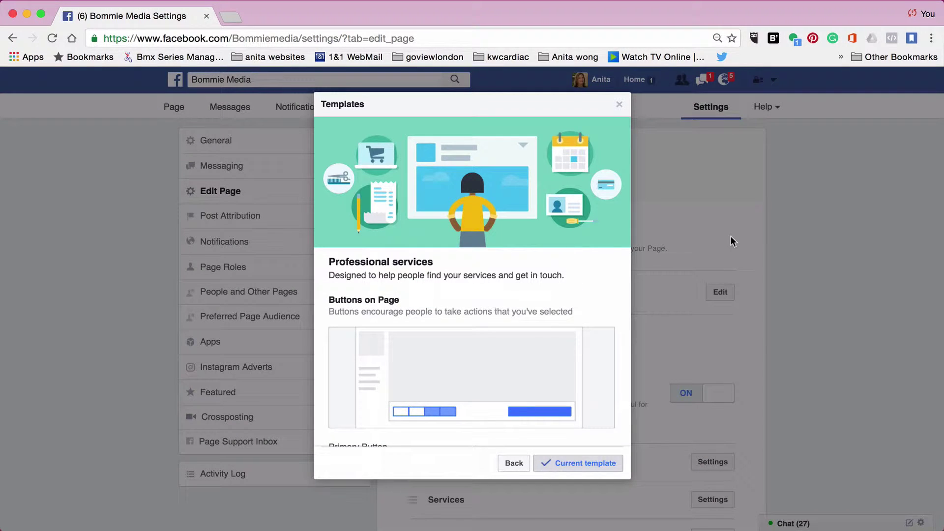
- Close the Templates window and expand the Services tab's settings in the tab list
{"action": "left_click", "coordinate": [619, 105]}
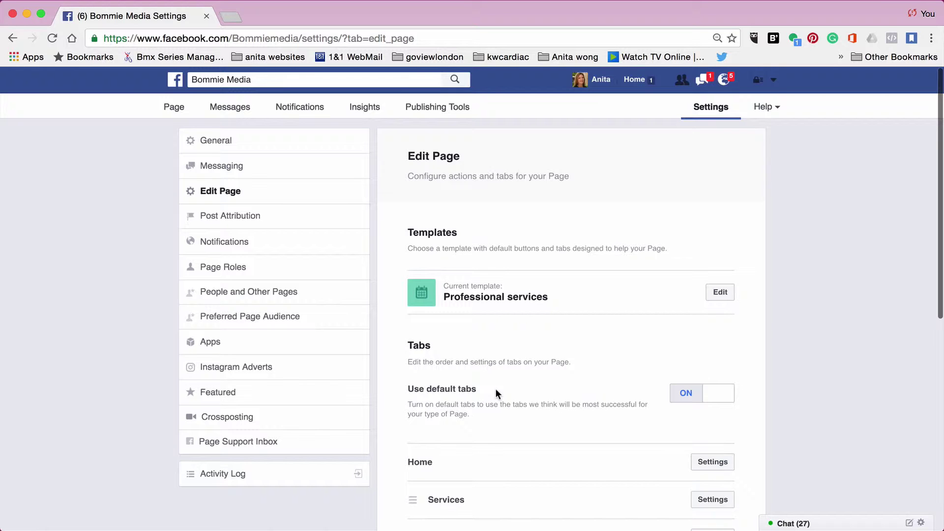
{"action": "scroll", "coordinate": [510, 391], "scroll_direction": "down", "scroll_amount": 3}
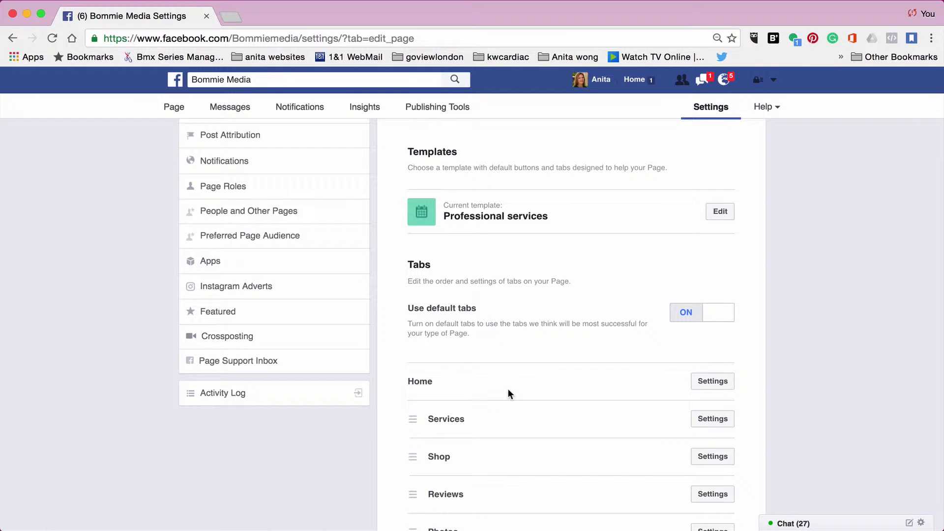
{"action": "scroll", "coordinate": [509, 388], "scroll_direction": "down", "scroll_amount": 4}
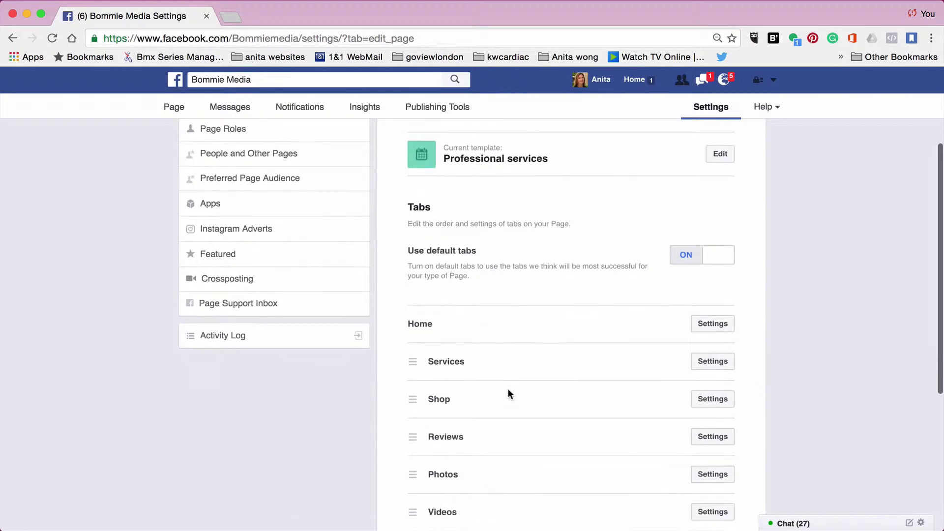
{"action": "left_click", "coordinate": [713, 321]}
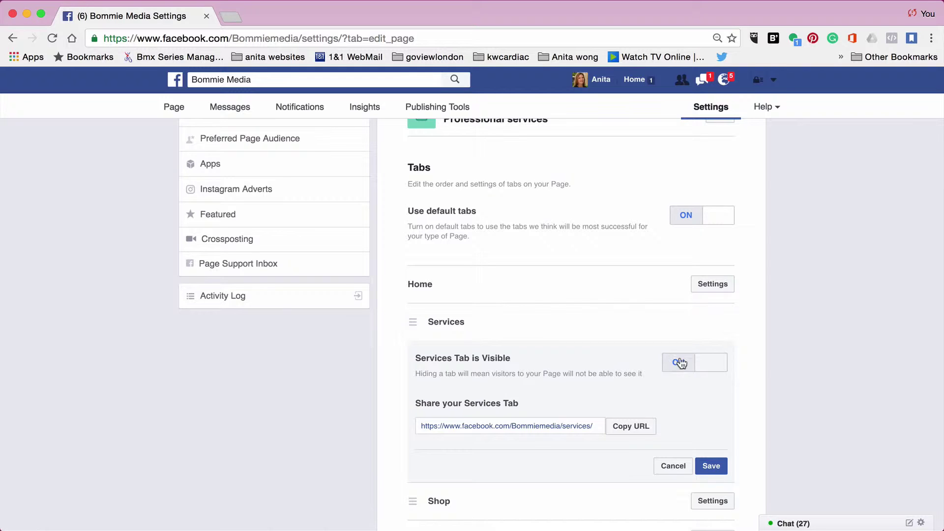
{"action": "scroll", "coordinate": [743, 328], "scroll_direction": "down", "scroll_amount": 5}
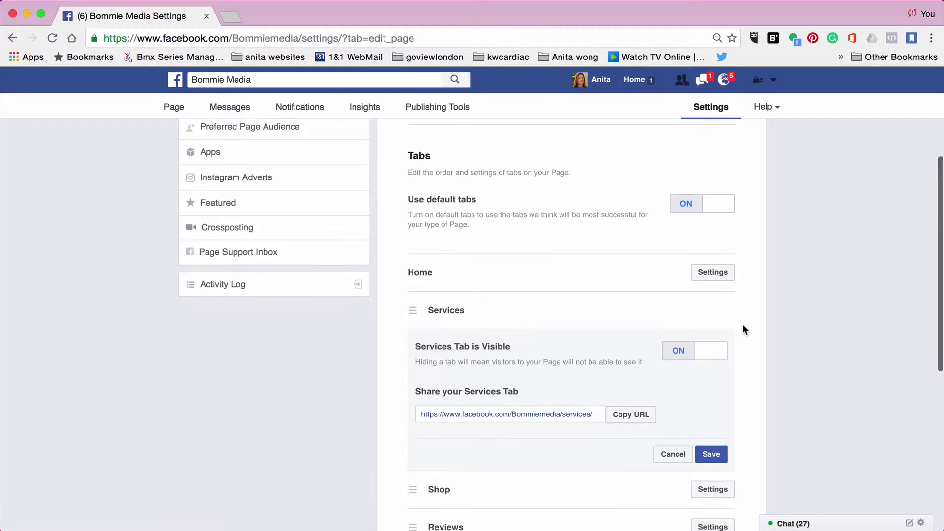
- Collapse the Services settings and switch the Shop tab's visibility off
{"action": "left_click", "coordinate": [674, 311]}
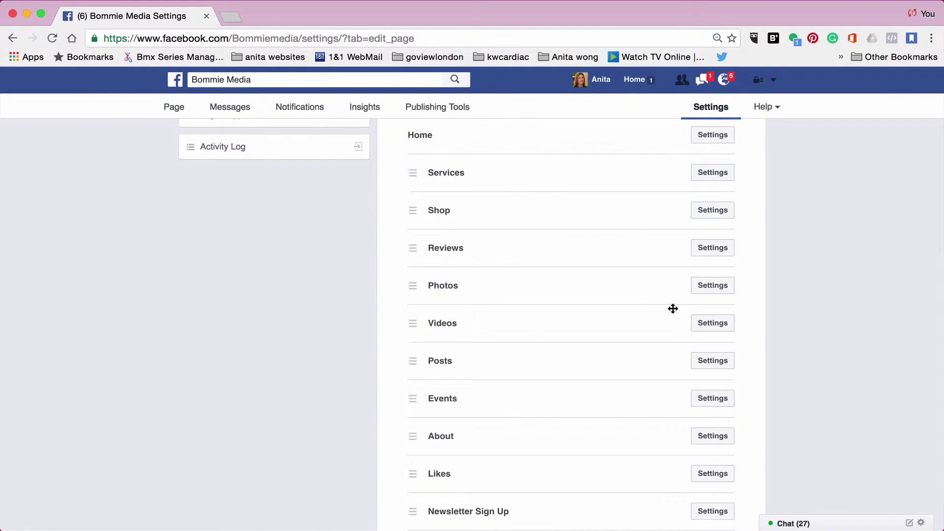
{"action": "left_click", "coordinate": [716, 207]}
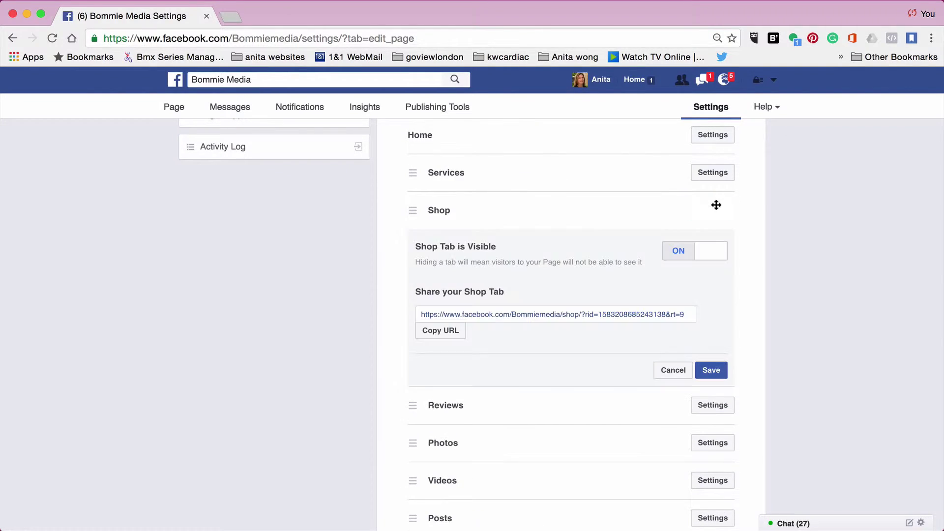
{"action": "left_click", "coordinate": [698, 254]}
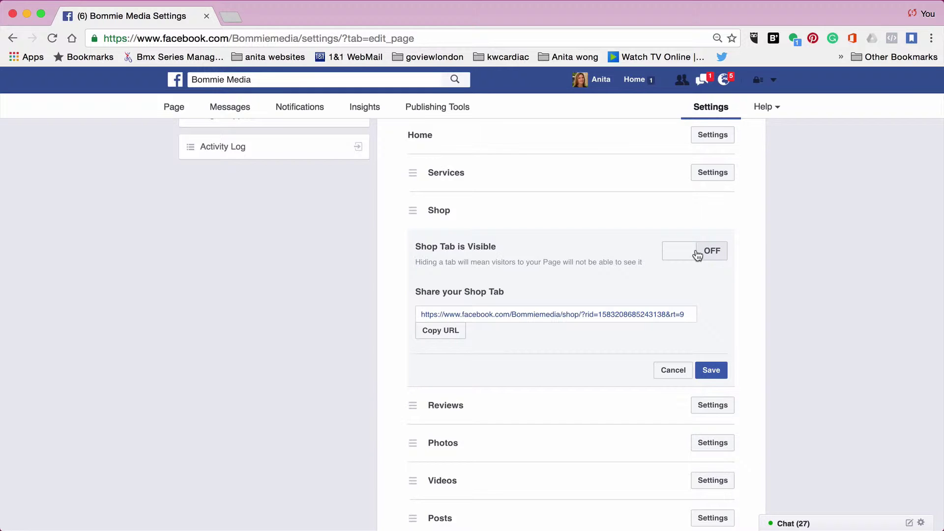
- Expand the Reviews tab's settings and dismiss the new activity notification
{"action": "scroll", "coordinate": [753, 252], "scroll_direction": "down", "scroll_amount": 5}
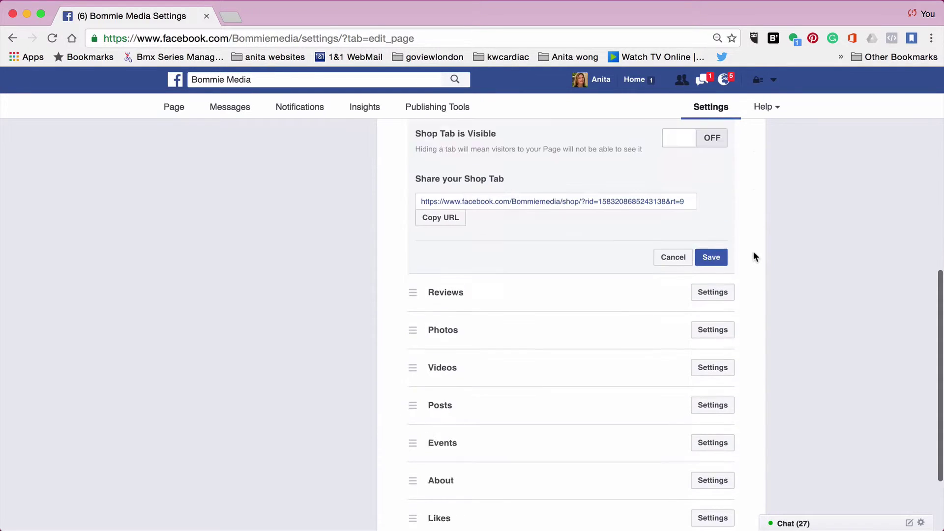
{"action": "left_click", "coordinate": [717, 254]}
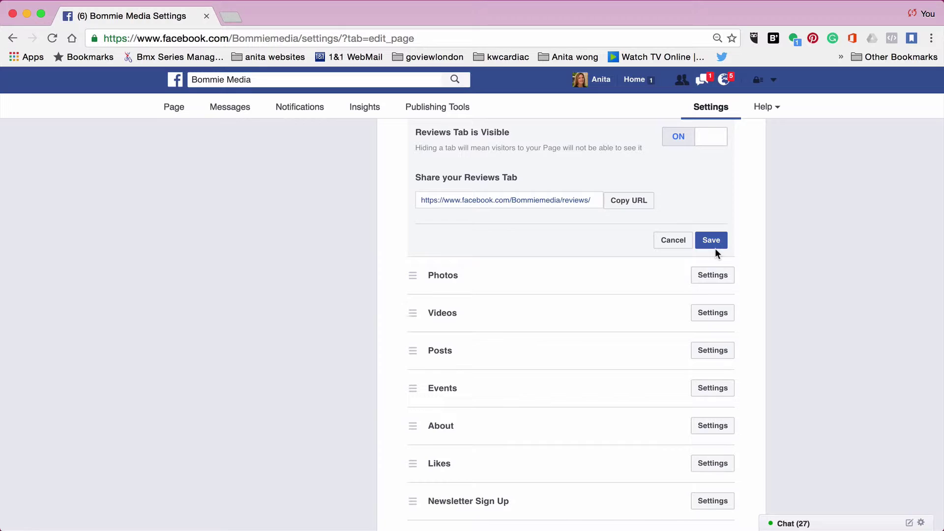
{"action": "scroll", "coordinate": [714, 249], "scroll_direction": "up", "scroll_amount": 3}
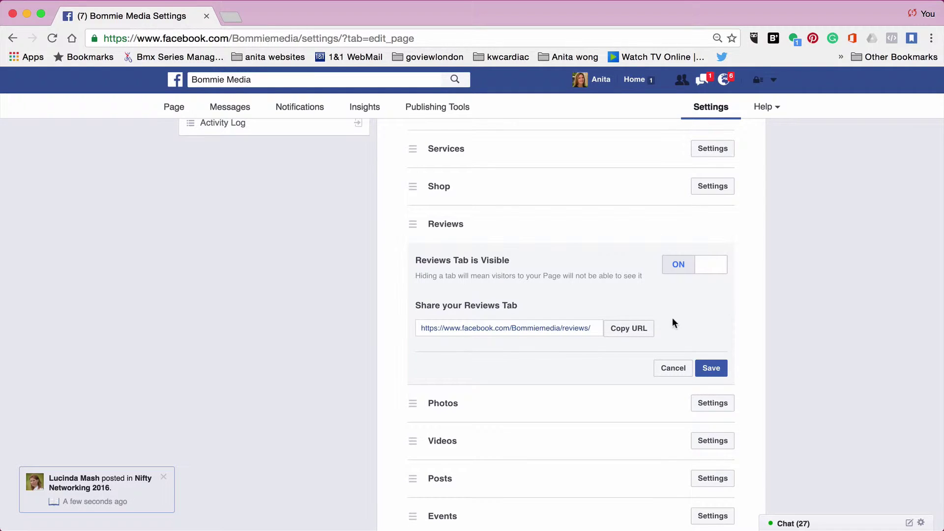
{"action": "left_click", "coordinate": [164, 476]}
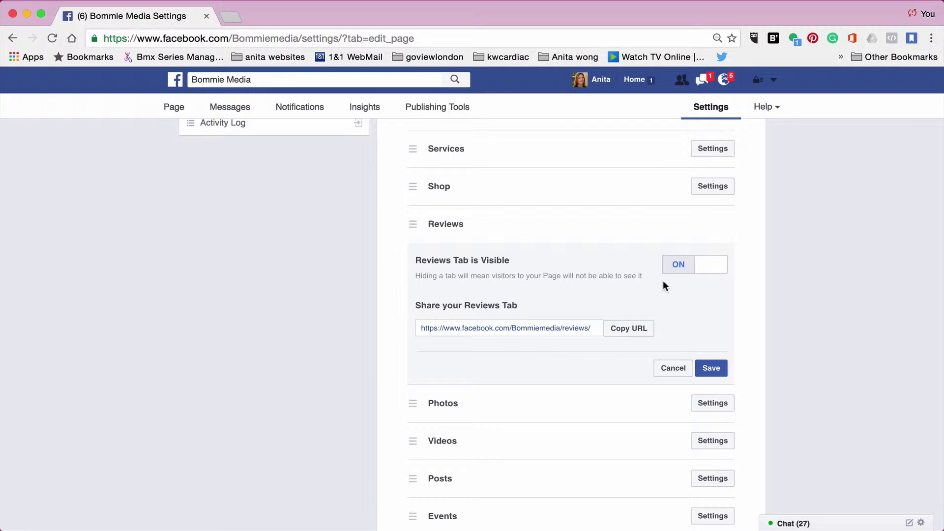
{"action": "scroll", "coordinate": [664, 286], "scroll_direction": "down", "scroll_amount": 3}
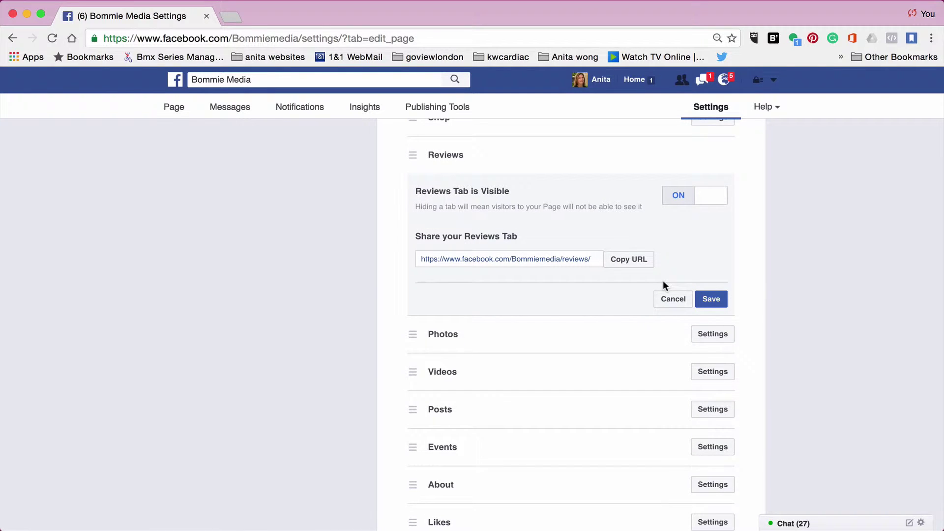
- Expand Photos, Videos, Posts and Events settings, toggling Events visibility off and back on
{"action": "left_click", "coordinate": [709, 335]}
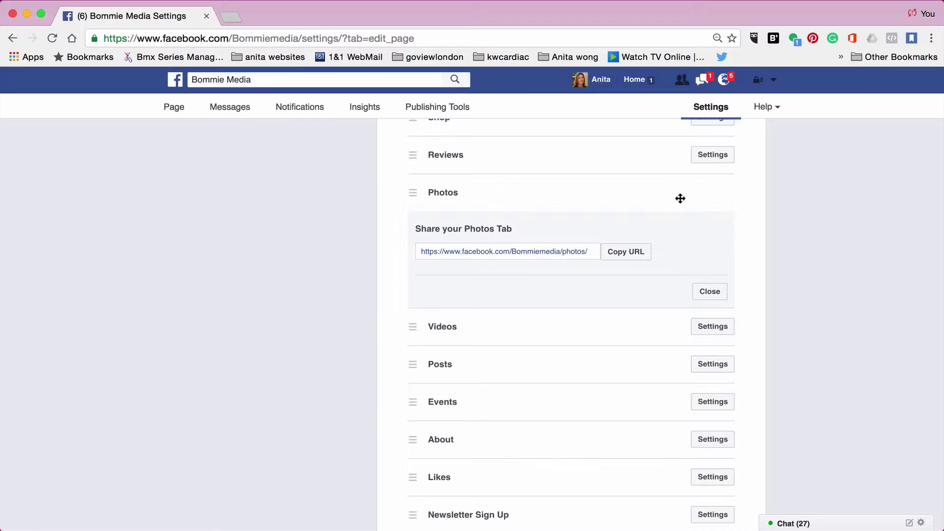
{"action": "left_click", "coordinate": [711, 332]}
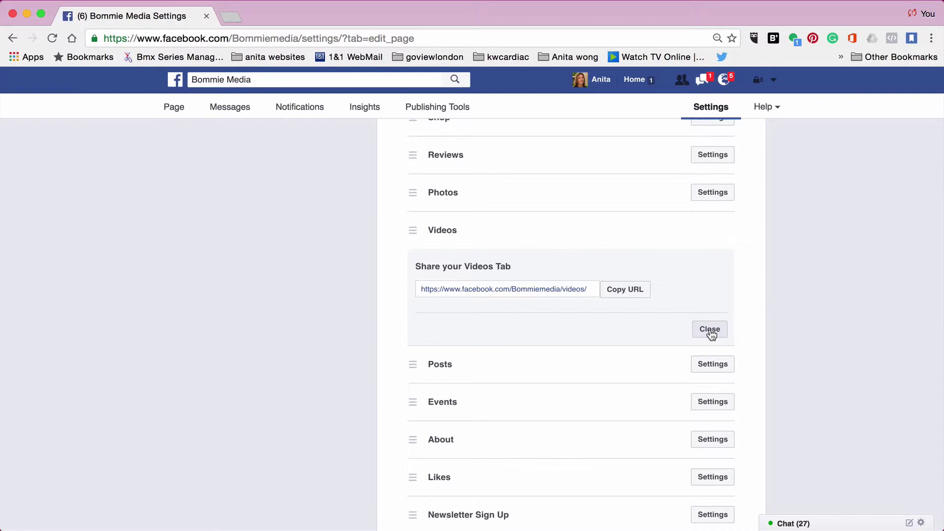
{"action": "left_click", "coordinate": [708, 364]}
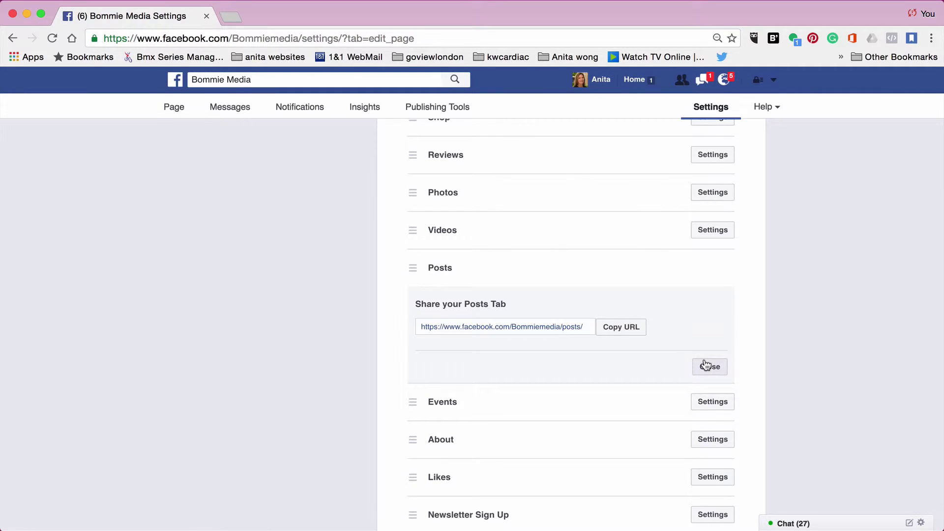
{"action": "left_click", "coordinate": [701, 400]}
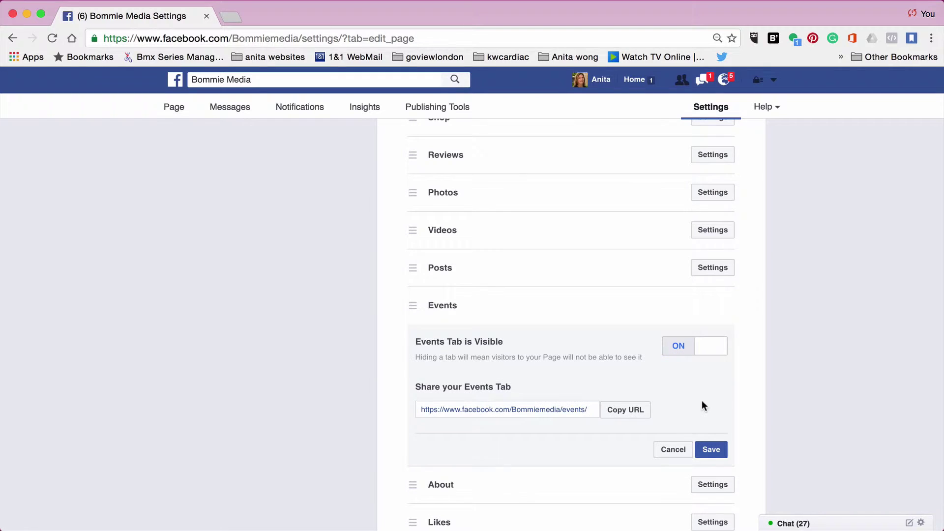
{"action": "left_click", "coordinate": [671, 351]}
{"action": "left_click", "coordinate": [672, 354]}
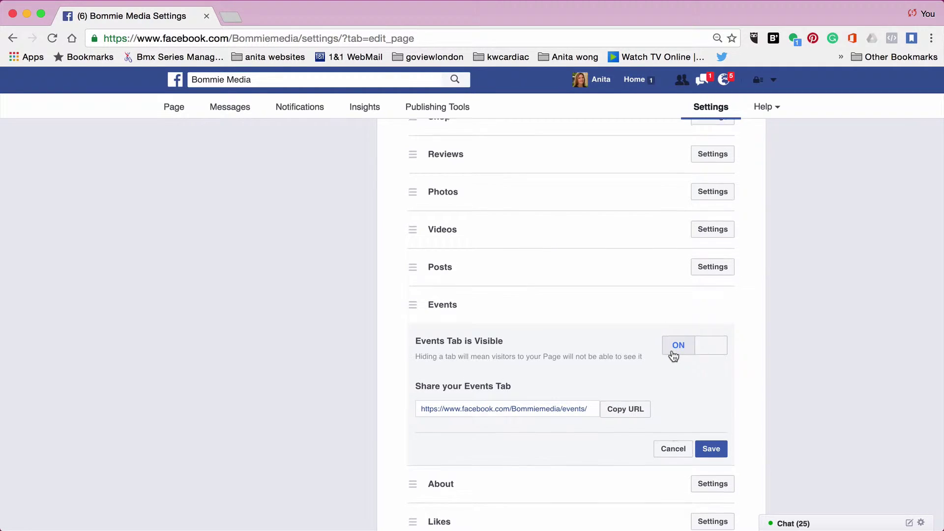
- Expand About, Likes and Newsletter Sign Up settings, then collapse the Newsletter panel
{"action": "scroll", "coordinate": [672, 354], "scroll_direction": "down", "scroll_amount": 3}
{"action": "left_click", "coordinate": [714, 379]}
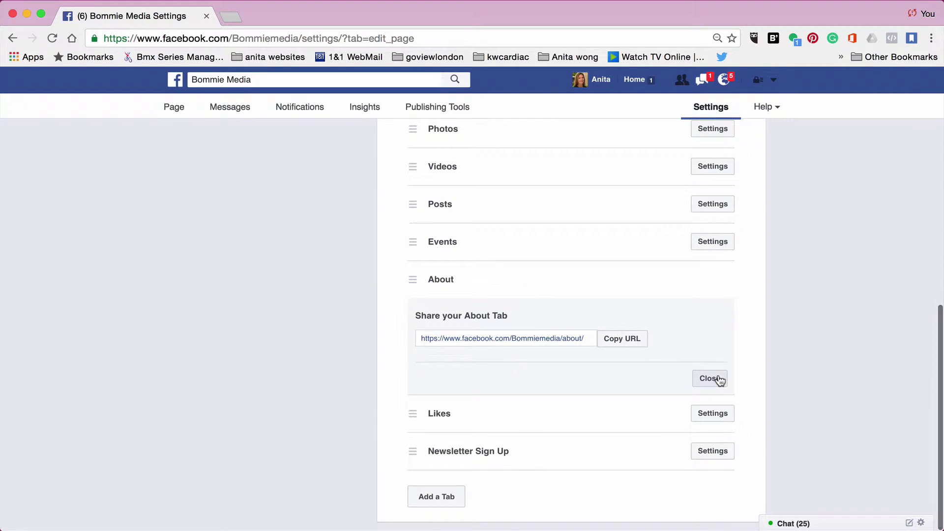
{"action": "left_click", "coordinate": [711, 414]}
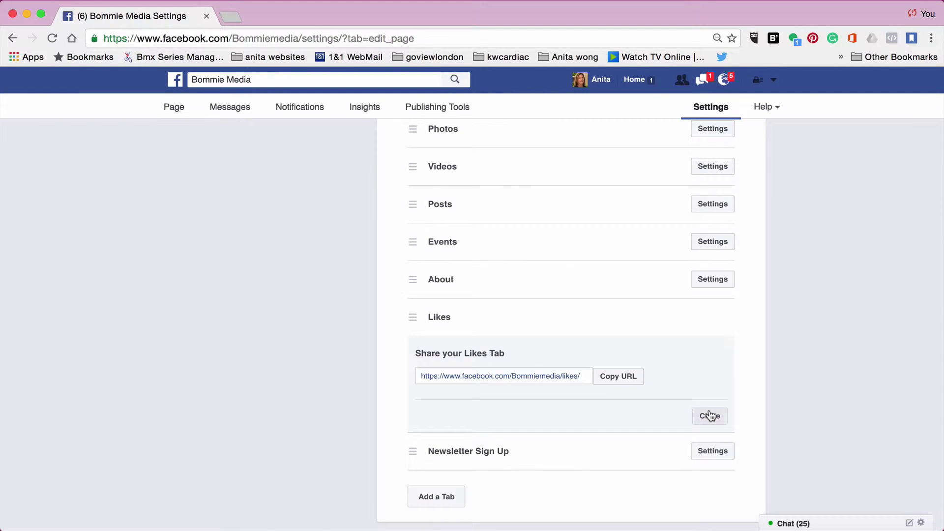
{"action": "left_click", "coordinate": [712, 450]}
{"action": "left_click", "coordinate": [710, 451]}
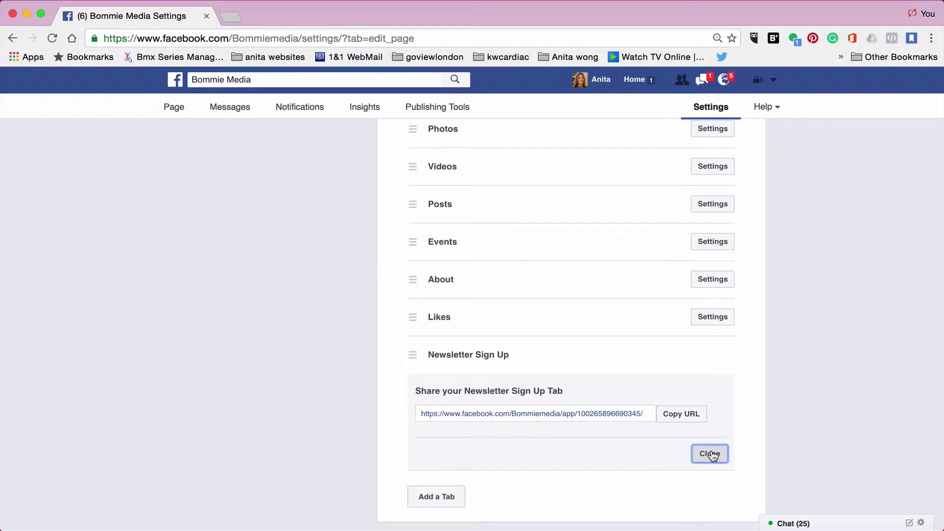
- Go to the Bommie Media page and view it as a Page visitor
{"action": "scroll", "coordinate": [563, 342], "scroll_direction": "up", "scroll_amount": 3}
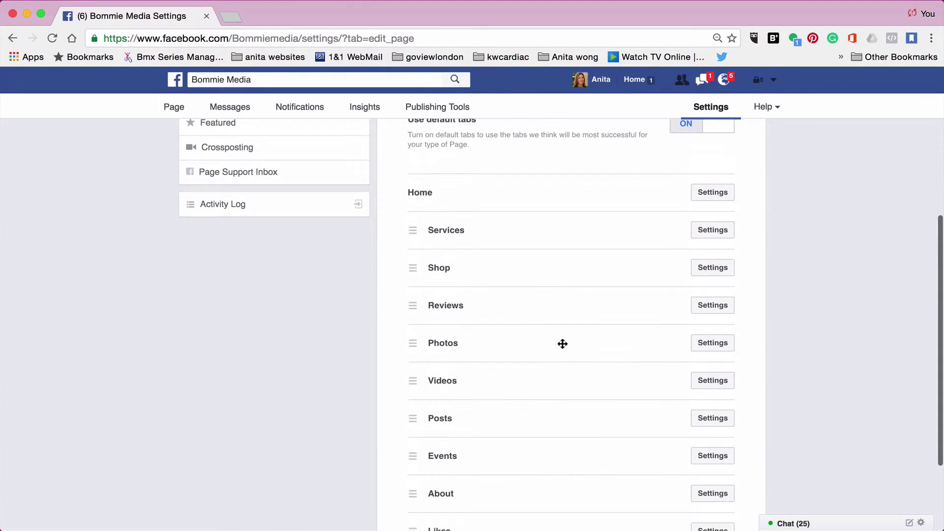
{"action": "scroll", "coordinate": [563, 342], "scroll_direction": "up", "scroll_amount": 6}
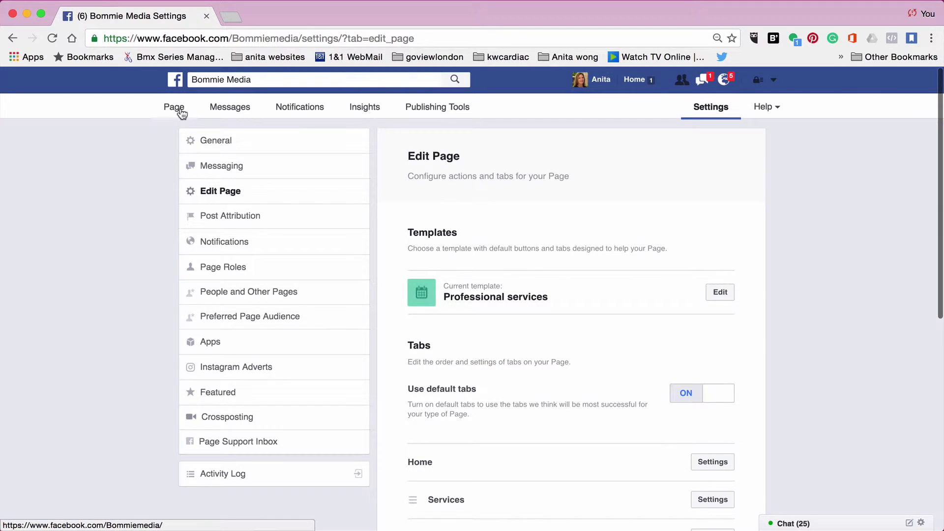
{"action": "left_click", "coordinate": [180, 110]}
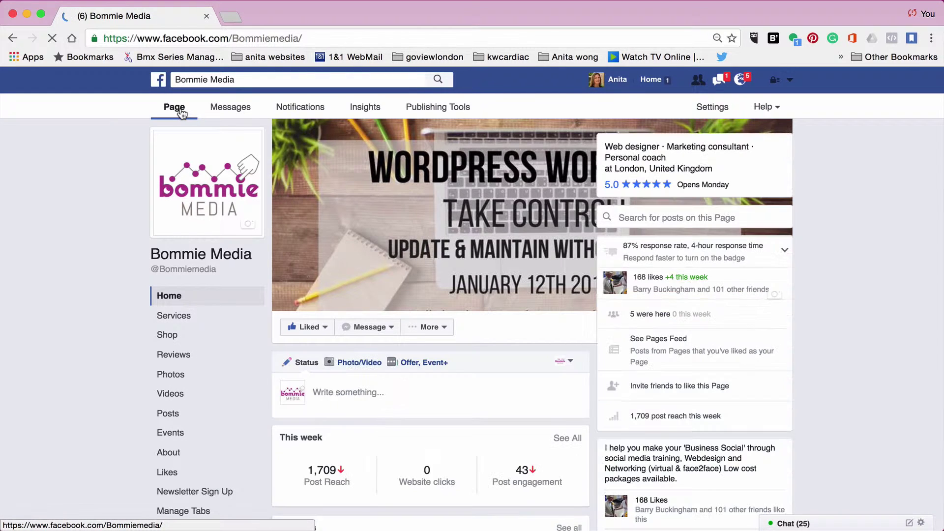
{"action": "left_click", "coordinate": [443, 327]}
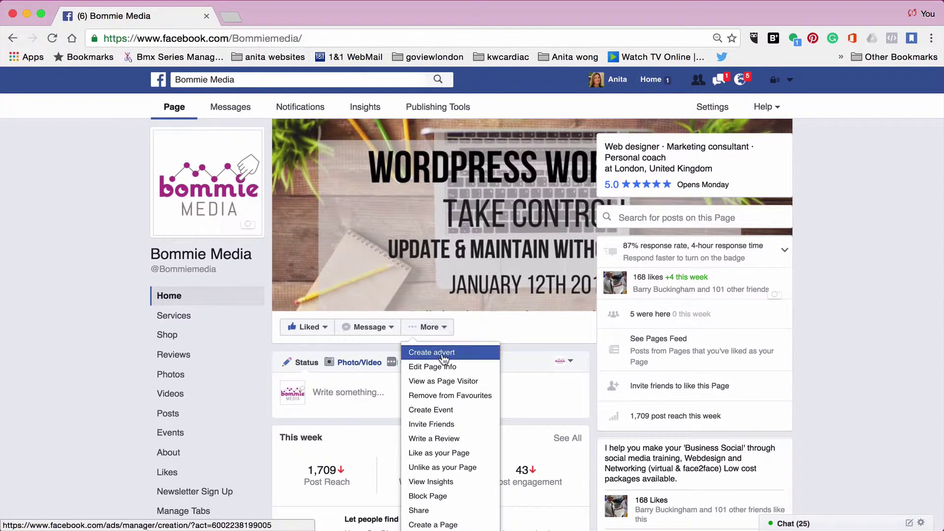
{"action": "left_click", "coordinate": [439, 381]}
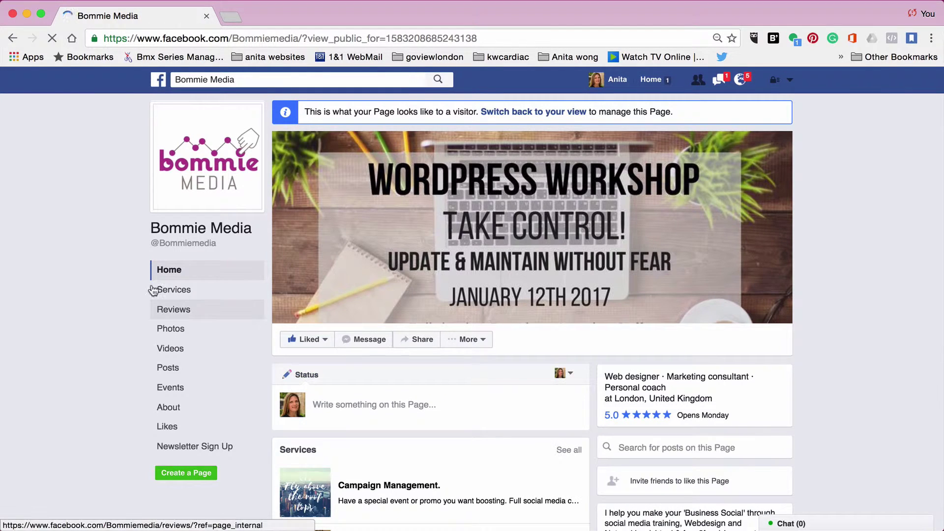
{"action": "scroll", "coordinate": [420, 393], "scroll_direction": "down", "scroll_amount": 1}
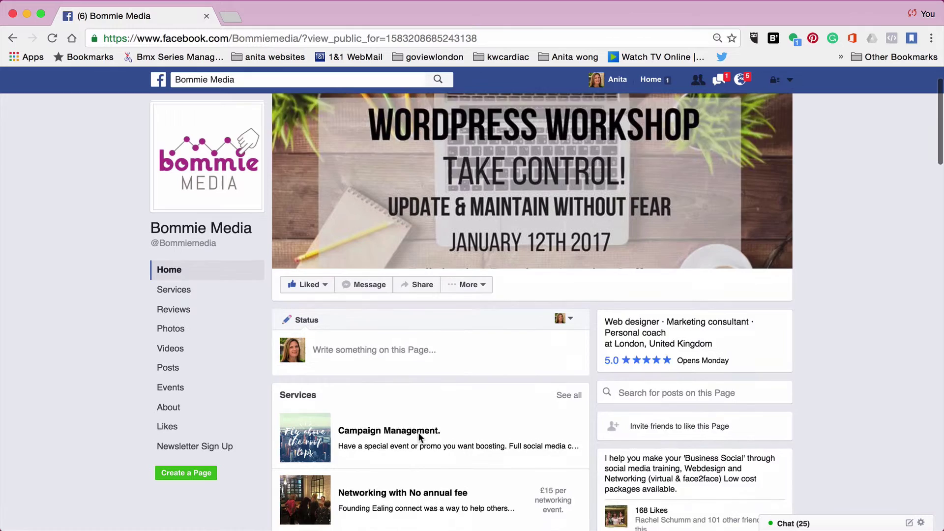
{"action": "scroll", "coordinate": [443, 403], "scroll_direction": "down", "scroll_amount": 2}
{"action": "scroll", "coordinate": [370, 393], "scroll_direction": "down", "scroll_amount": 1}
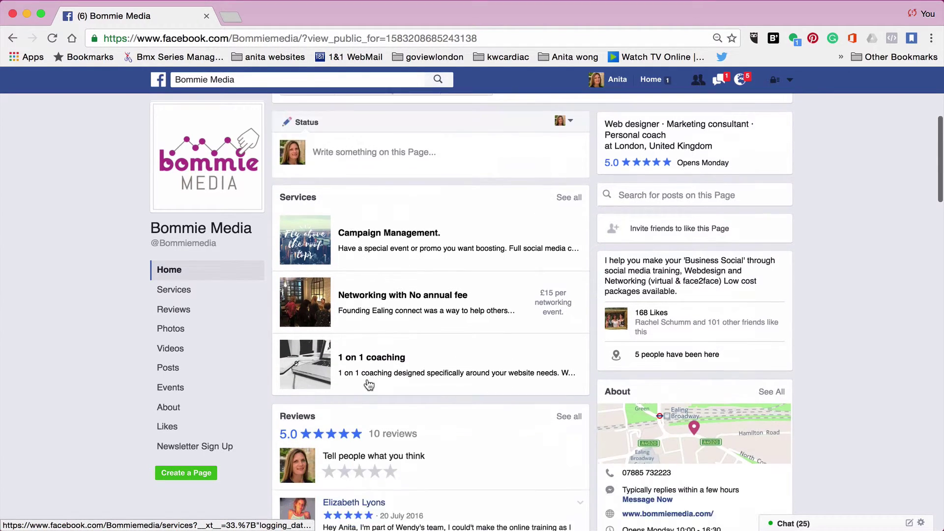
{"action": "scroll", "coordinate": [349, 386], "scroll_direction": "down", "scroll_amount": 2}
{"action": "scroll", "coordinate": [389, 406], "scroll_direction": "down", "scroll_amount": 4}
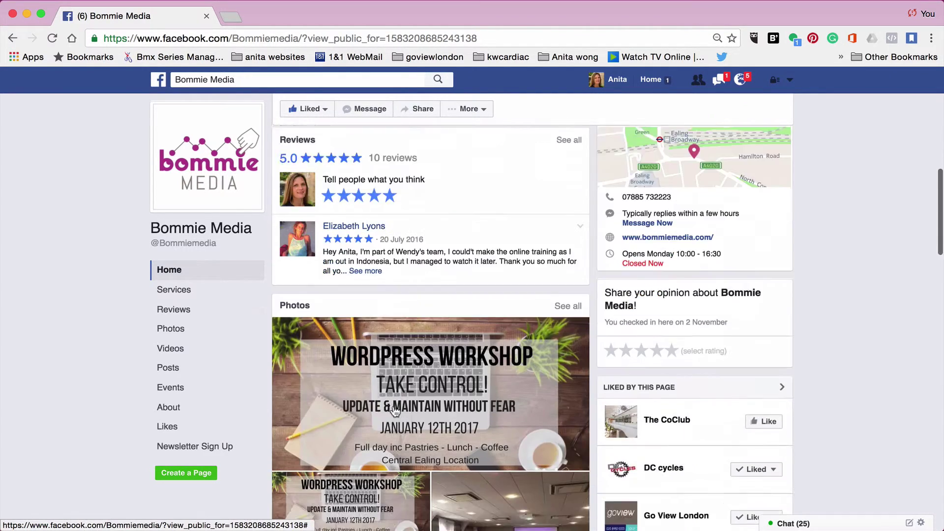
{"action": "scroll", "coordinate": [388, 398], "scroll_direction": "down", "scroll_amount": 2}
- Scroll through the visitor view's sections, including Services, and back toward the top
{"action": "scroll", "coordinate": [383, 396], "scroll_direction": "down", "scroll_amount": 2}
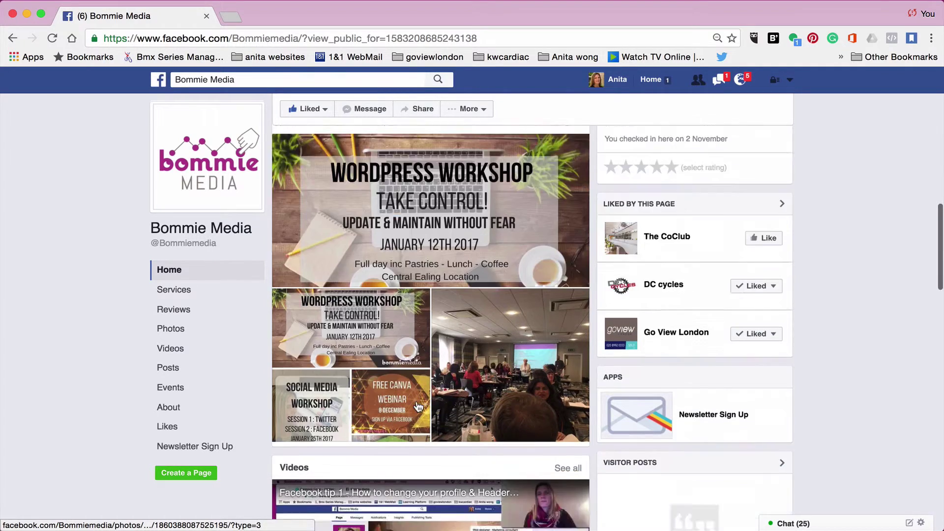
{"action": "scroll", "coordinate": [369, 389], "scroll_direction": "down", "scroll_amount": 4}
{"action": "scroll", "coordinate": [364, 378], "scroll_direction": "down", "scroll_amount": 2}
{"action": "scroll", "coordinate": [369, 369], "scroll_direction": "down", "scroll_amount": 4}
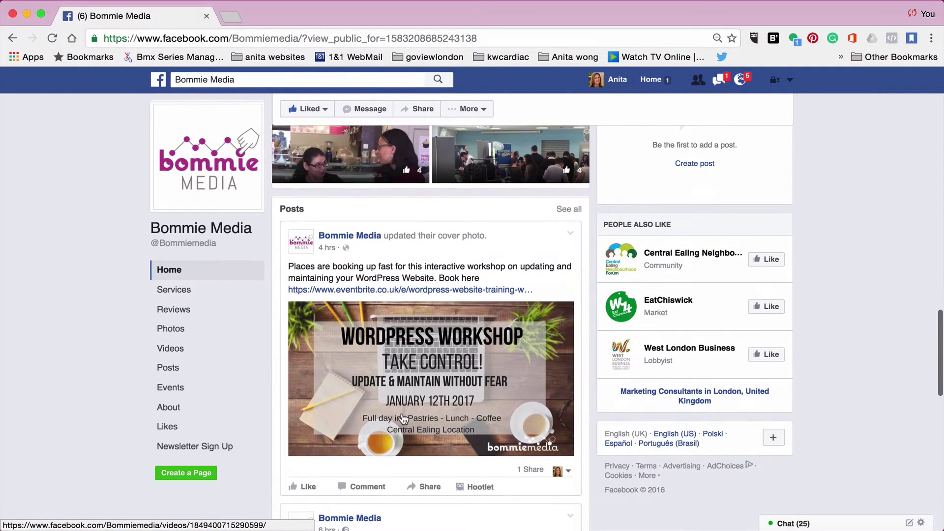
{"action": "scroll", "coordinate": [374, 359], "scroll_direction": "down", "scroll_amount": 2}
{"action": "scroll", "coordinate": [377, 355], "scroll_direction": "up", "scroll_amount": 1}
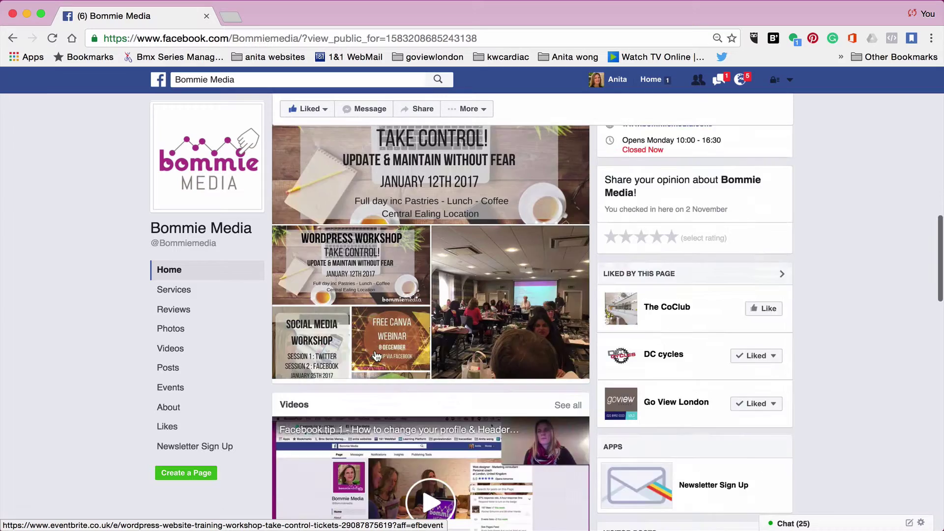
{"action": "scroll", "coordinate": [376, 355], "scroll_direction": "up", "scroll_amount": 10}
{"action": "scroll", "coordinate": [375, 352], "scroll_direction": "up", "scroll_amount": 1}
{"action": "scroll", "coordinate": [375, 350], "scroll_direction": "up", "scroll_amount": 8}
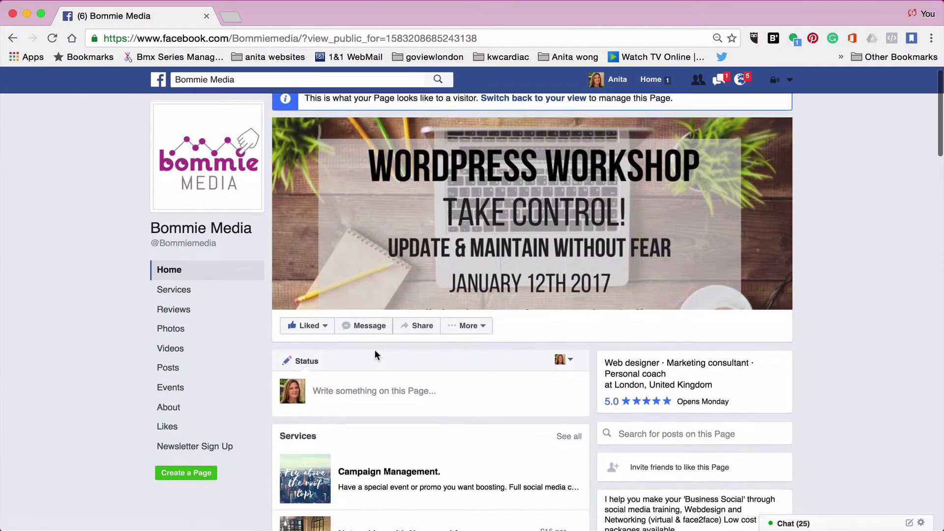
{"action": "scroll", "coordinate": [375, 349], "scroll_direction": "down", "scroll_amount": 3}
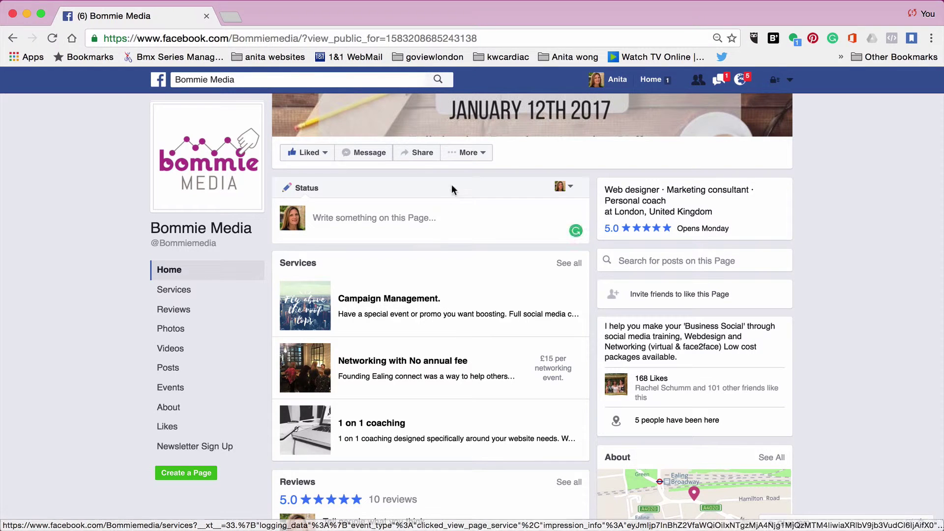
{"action": "left_click", "coordinate": [466, 153]}
{"action": "scroll", "coordinate": [472, 161], "scroll_direction": "up", "scroll_amount": 4}
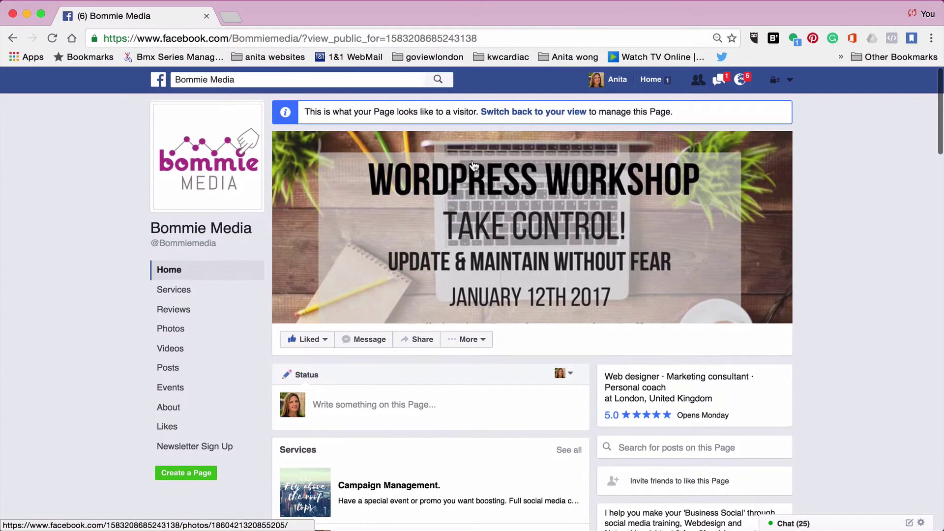
- Leave visitor view, open Manage Tabs and turn Use default tabs off
{"action": "left_click", "coordinate": [504, 113]}
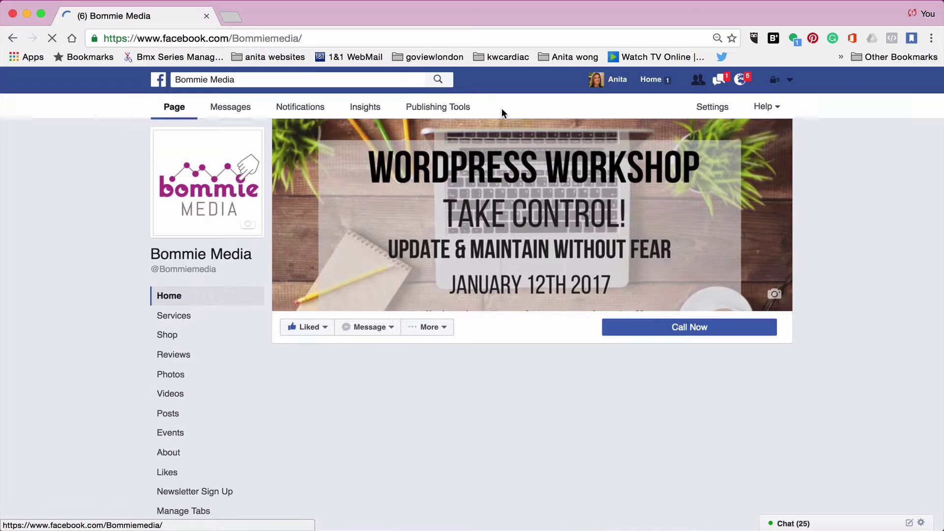
{"action": "scroll", "coordinate": [230, 426], "scroll_direction": "down", "scroll_amount": 2}
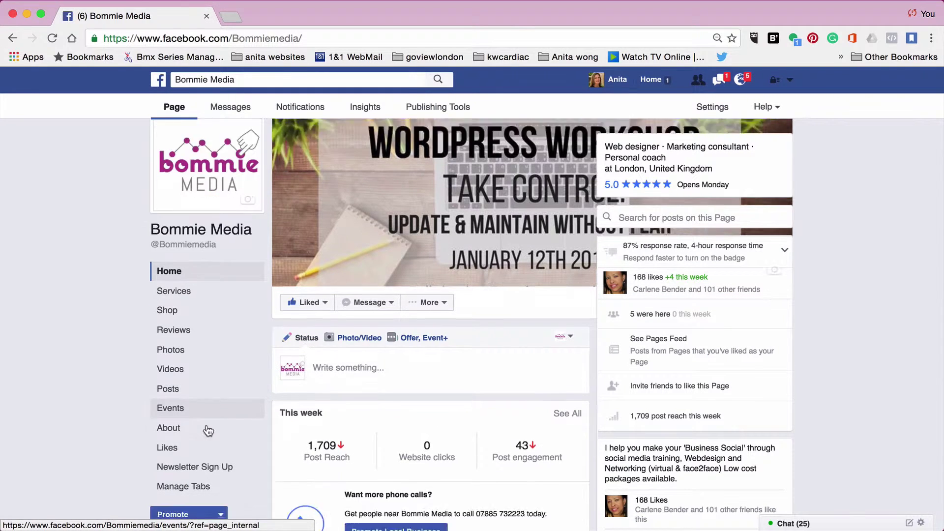
{"action": "scroll", "coordinate": [207, 430], "scroll_direction": "down", "scroll_amount": 2}
{"action": "left_click", "coordinate": [192, 435]}
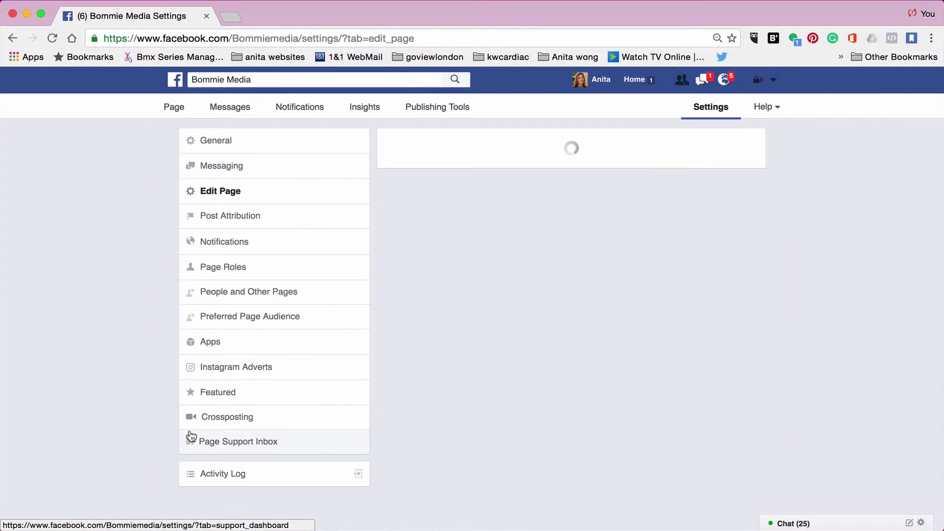
{"action": "scroll", "coordinate": [535, 423], "scroll_direction": "down", "scroll_amount": 5}
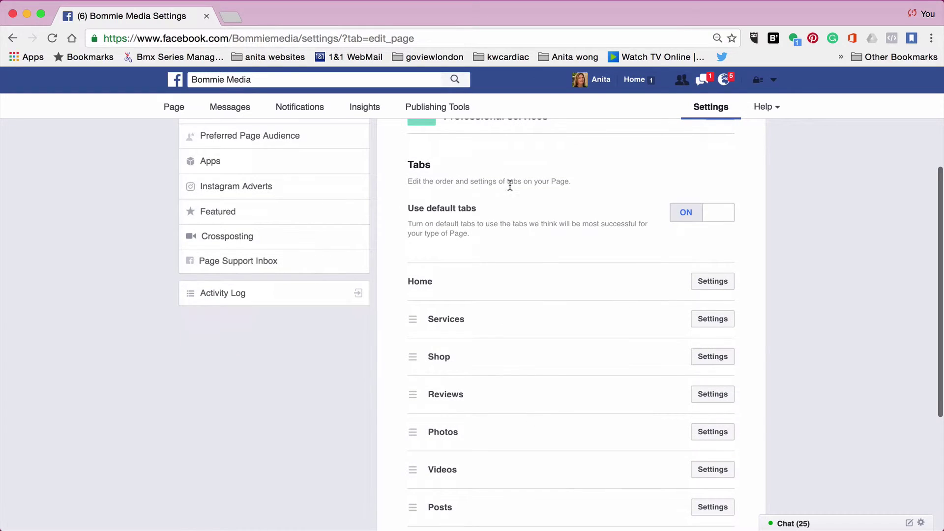
{"action": "left_click", "coordinate": [685, 216]}
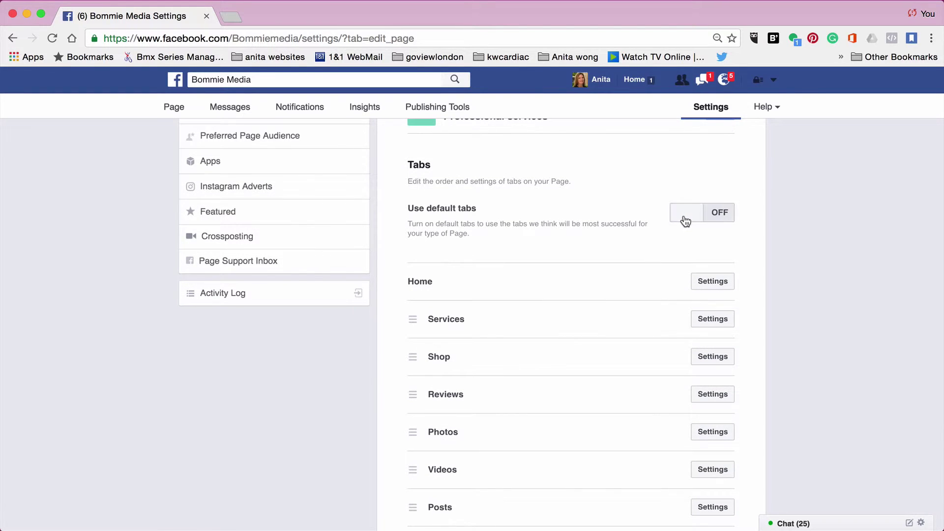
- Move Posts directly under Home and set the Shop tab hidden from visitors
{"action": "scroll", "coordinate": [529, 252], "scroll_direction": "down", "scroll_amount": 3}
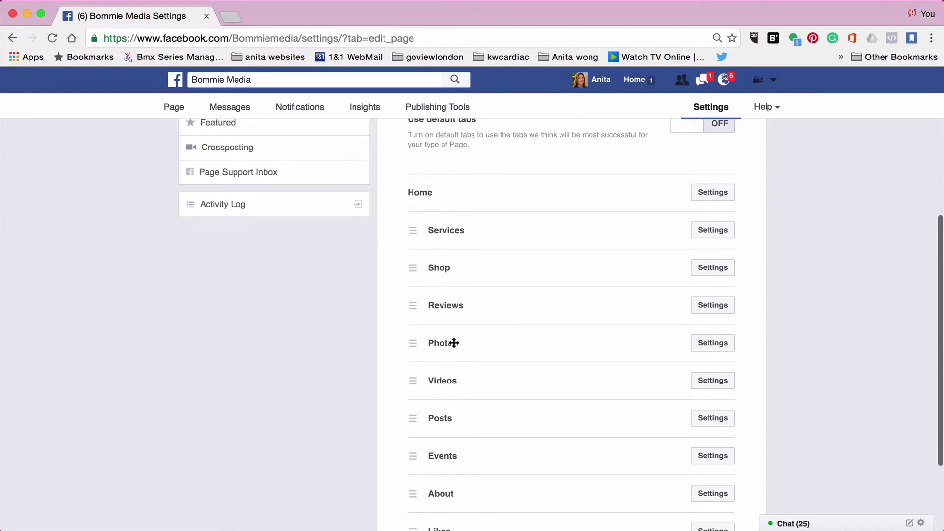
{"action": "left_click_drag", "start_coordinate": [464, 423], "coordinate": [463, 224]}
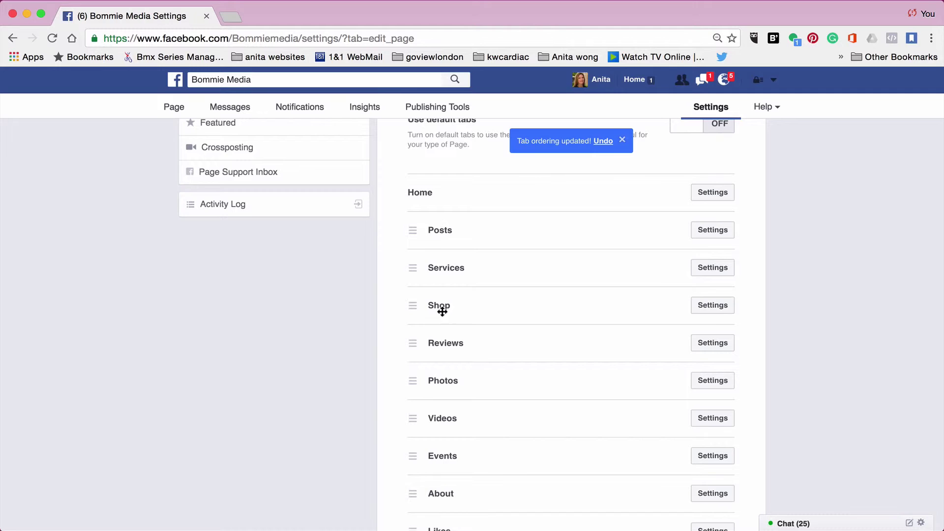
{"action": "left_click", "coordinate": [713, 305]}
{"action": "left_click", "coordinate": [681, 346]}
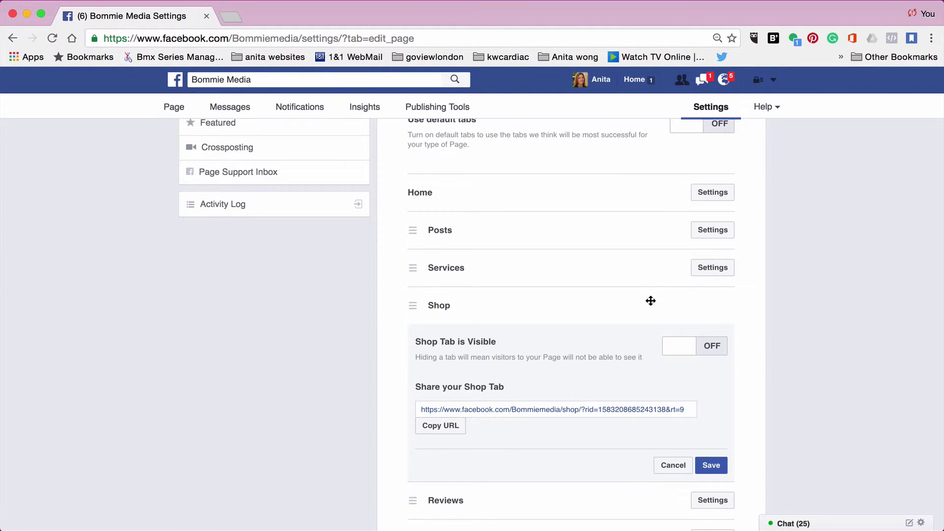
- Save the Shop tab as hidden and move Events between Services and Reviews
{"action": "left_click", "coordinate": [711, 469]}
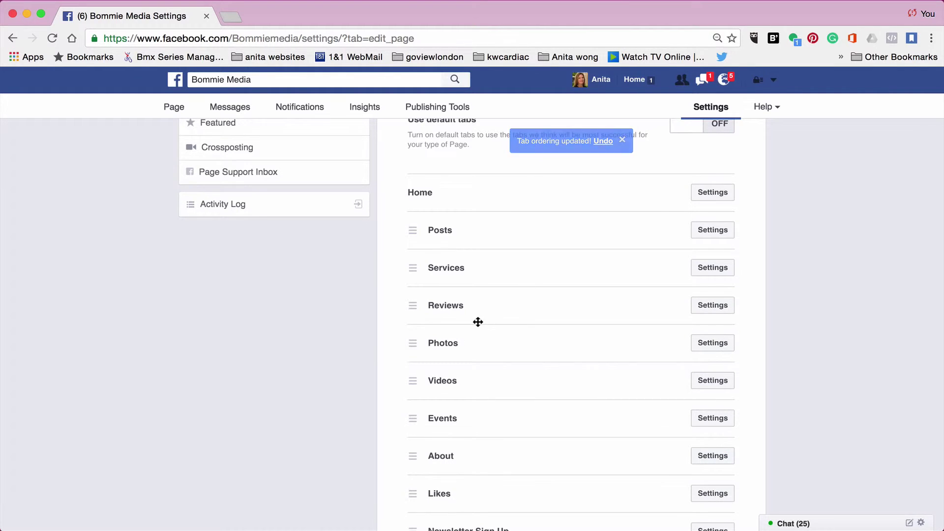
{"action": "left_click_drag", "start_coordinate": [467, 426], "coordinate": [463, 300]}
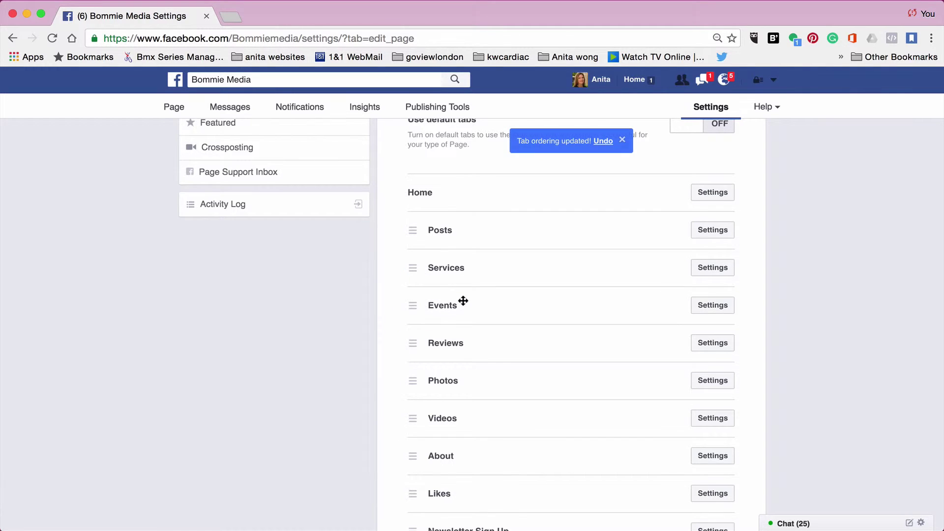
{"action": "left_click", "coordinate": [692, 305]}
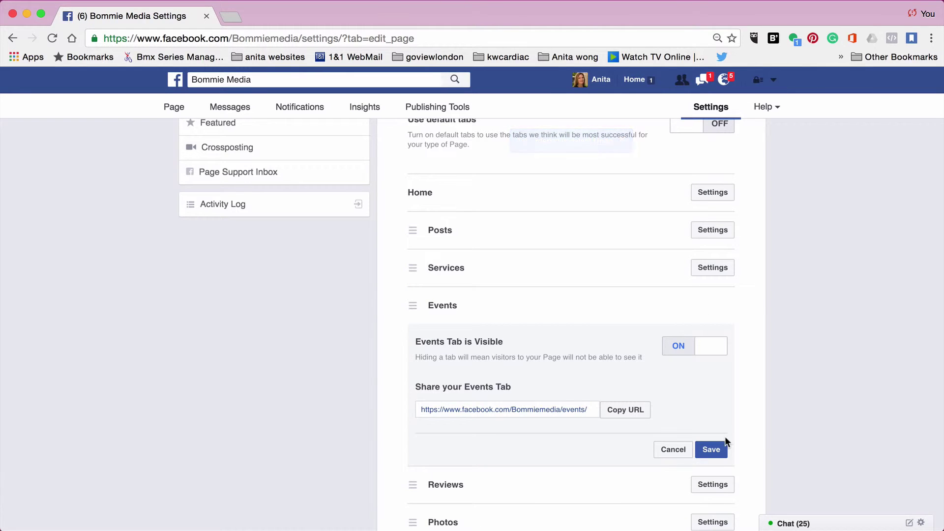
{"action": "left_click", "coordinate": [711, 448]}
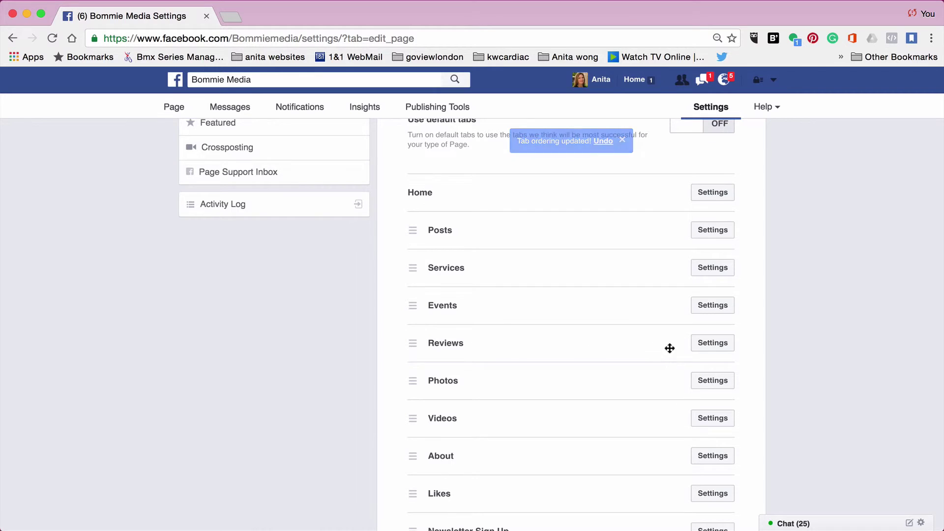
- Save Reviews as visible to visitors and move Videos above Photos
{"action": "left_click", "coordinate": [708, 341]}
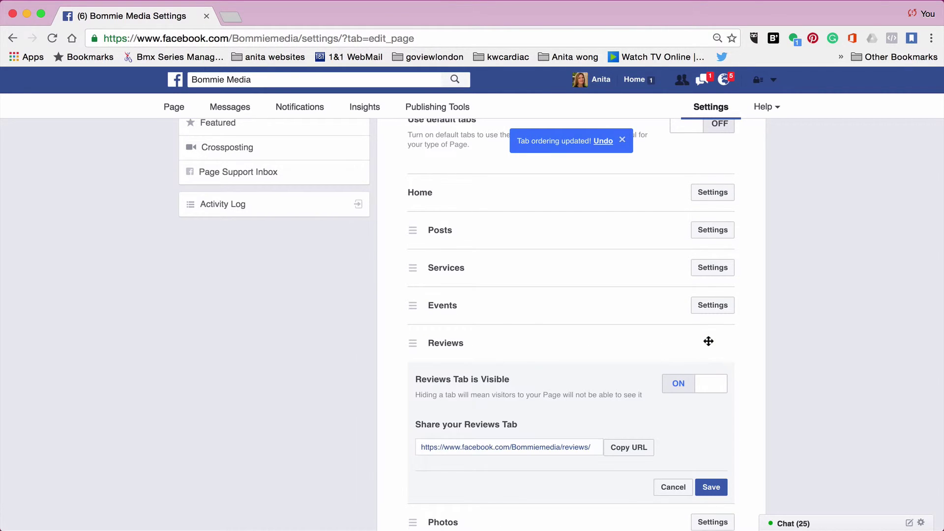
{"action": "left_click", "coordinate": [712, 486]}
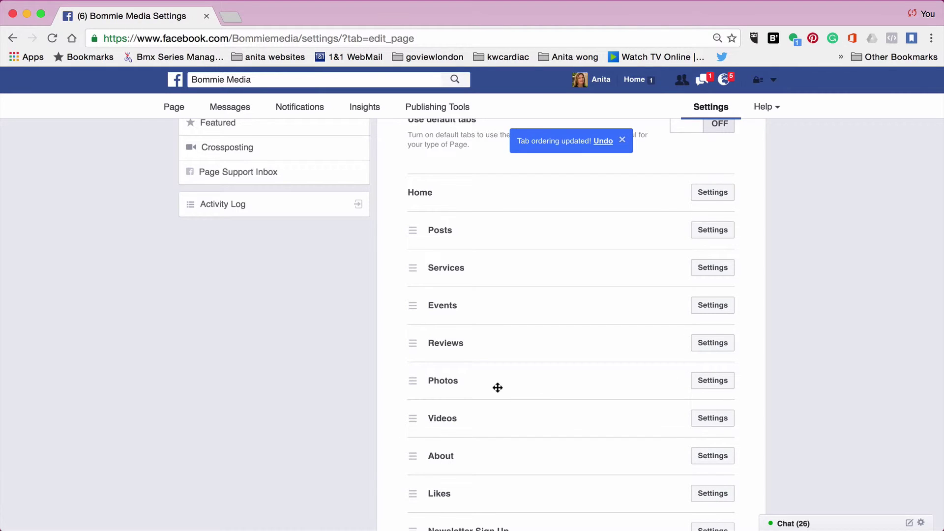
{"action": "left_click_drag", "start_coordinate": [511, 419], "coordinate": [507, 375]}
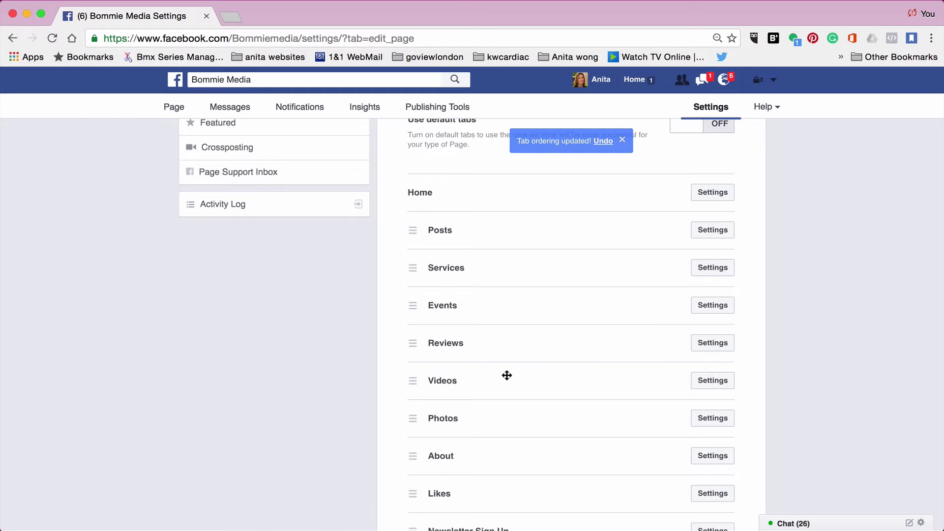
- Move the Newsletter Sign Up tab up to sit just below Videos, ahead of Photos
{"action": "scroll", "coordinate": [507, 375], "scroll_direction": "down", "scroll_amount": 3}
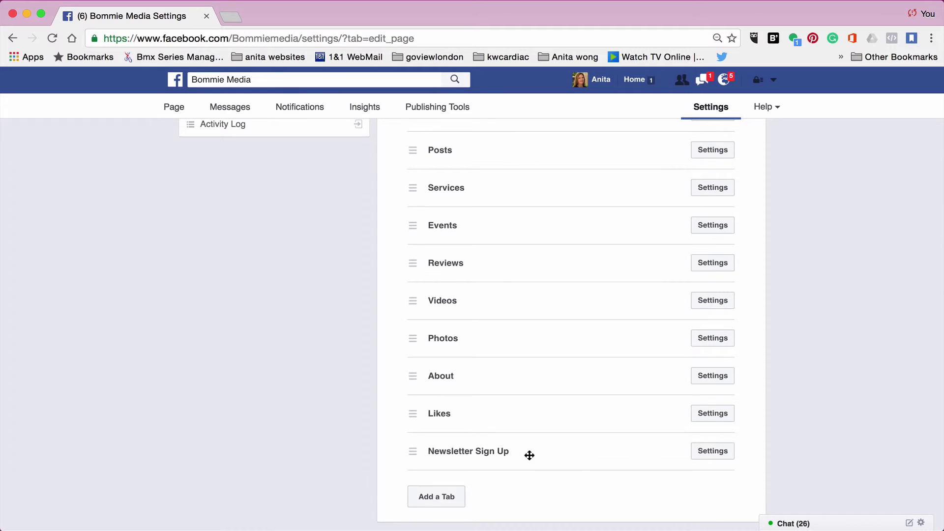
{"action": "left_click_drag", "start_coordinate": [529, 455], "coordinate": [529, 455]}
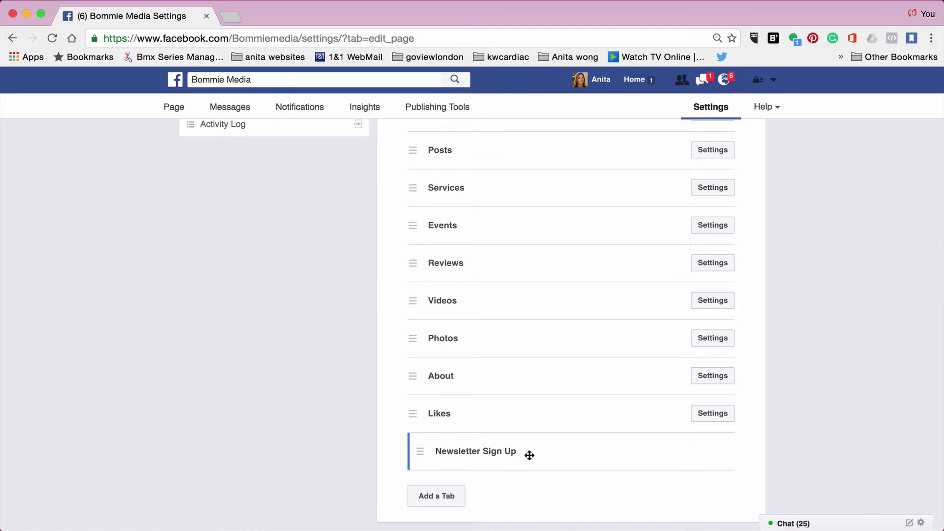
{"action": "mouse_move", "coordinate": [529, 455]}
{"action": "left_mouse_down"}
{"action": "mouse_move", "coordinate": [522, 299]}
{"action": "mouse_move", "coordinate": [523, 355]}
{"action": "left_mouse_up"}
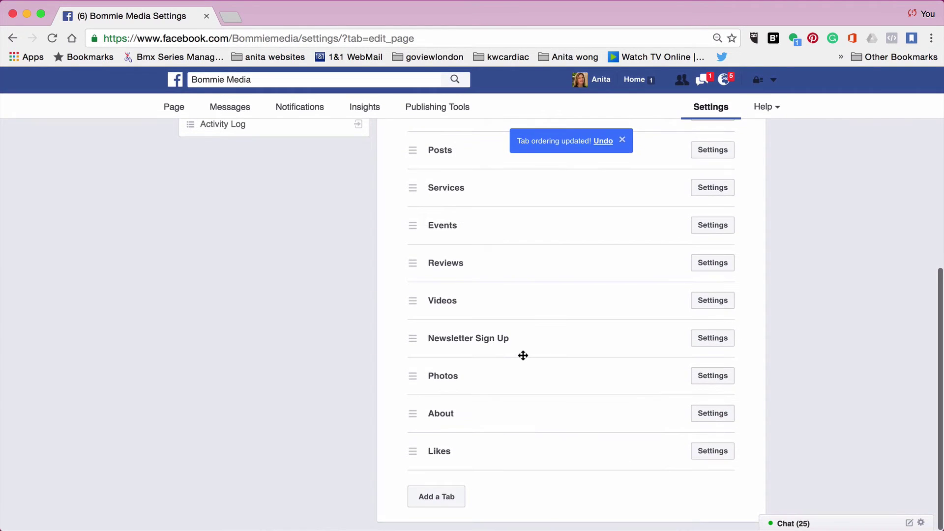
{"action": "scroll", "coordinate": [523, 355], "scroll_direction": "up", "scroll_amount": 2}
{"action": "scroll", "coordinate": [523, 356], "scroll_direction": "up", "scroll_amount": 5}
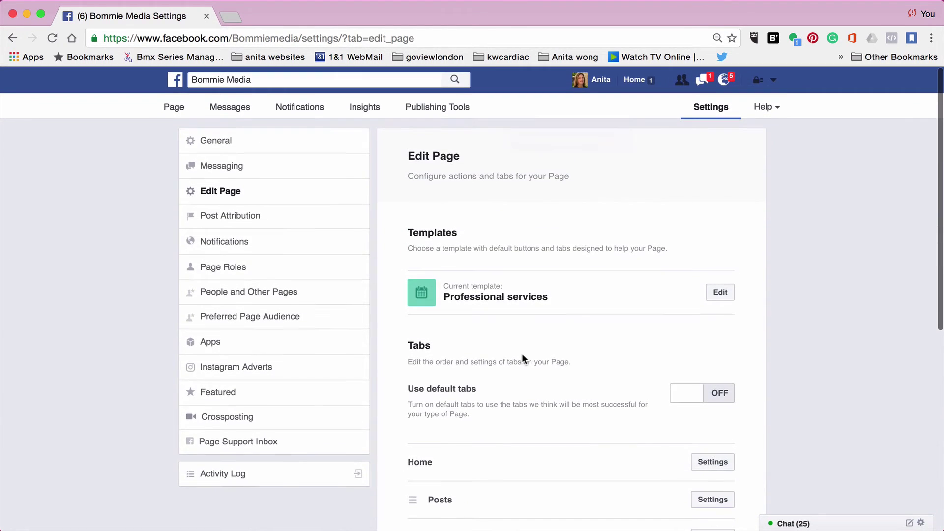
- Switch the Bommie Media Page to View as Page Visitor
{"action": "left_click", "coordinate": [172, 112]}
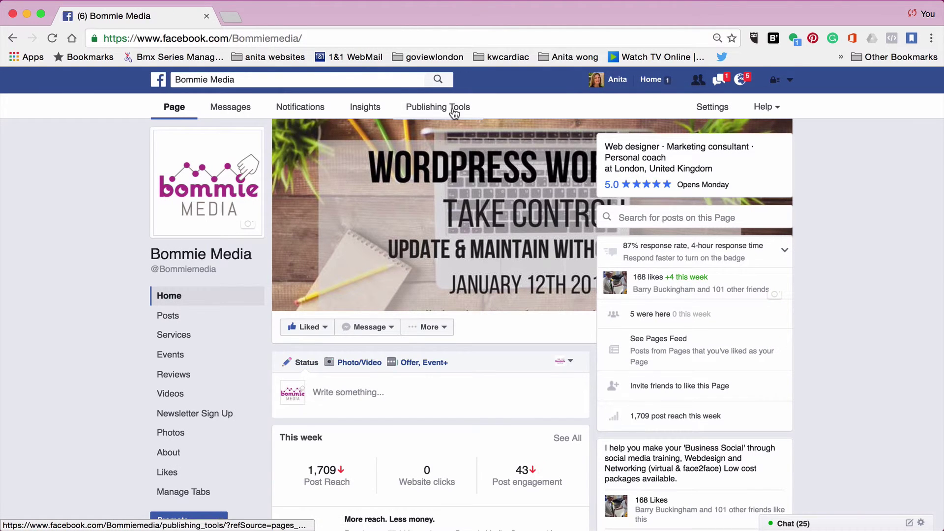
{"action": "left_click", "coordinate": [421, 326]}
{"action": "left_click", "coordinate": [432, 380]}
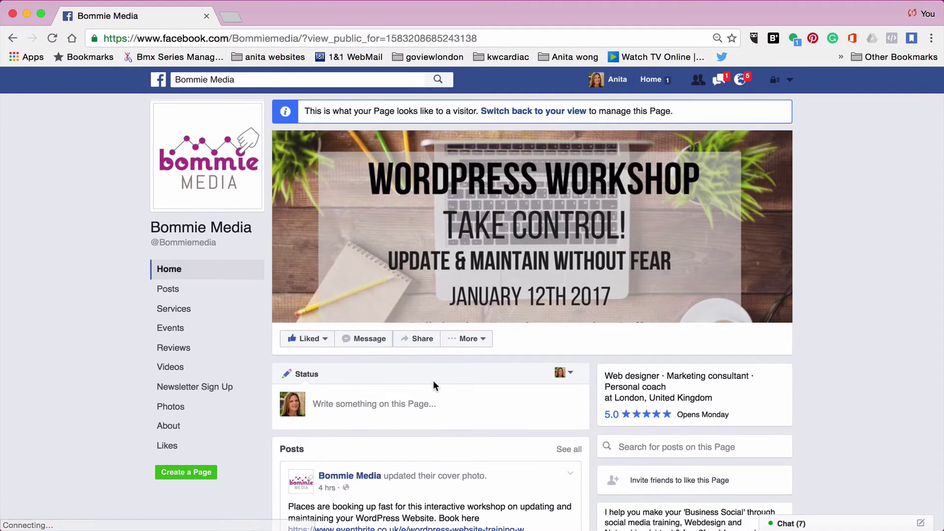
- Scroll through the visitor view's reordered sections, then back to the top
{"action": "scroll", "coordinate": [434, 385], "scroll_direction": "down", "scroll_amount": 3}
{"action": "scroll", "coordinate": [433, 379], "scroll_direction": "down", "scroll_amount": 1}
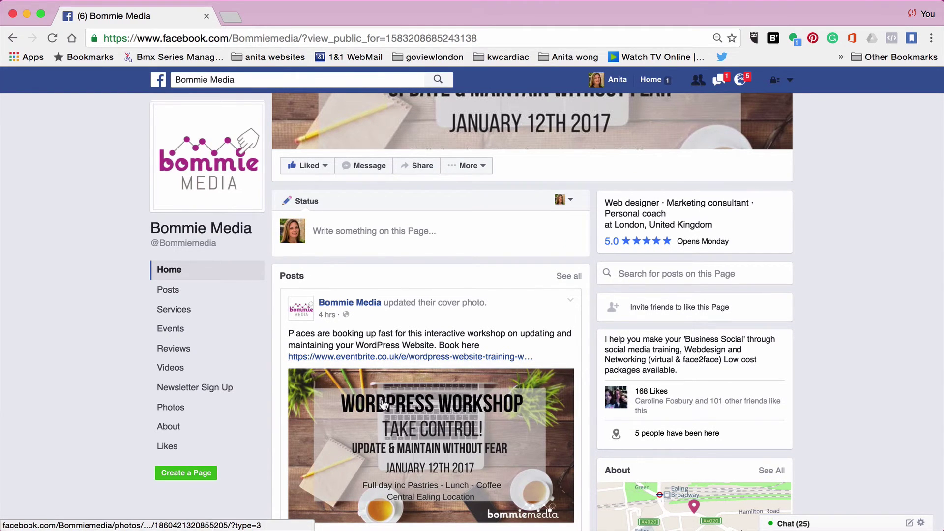
{"action": "scroll", "coordinate": [382, 397], "scroll_direction": "down", "scroll_amount": 4}
{"action": "scroll", "coordinate": [382, 400], "scroll_direction": "down", "scroll_amount": 3}
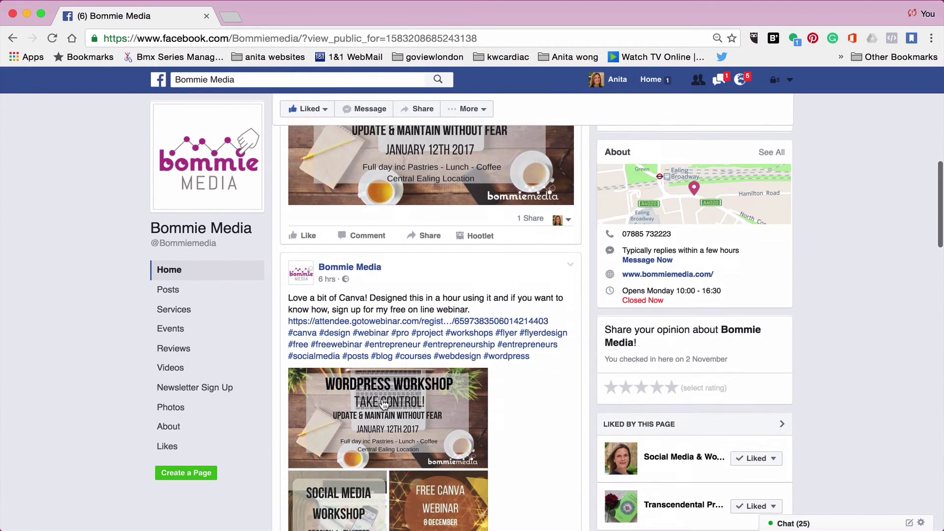
{"action": "scroll", "coordinate": [429, 362], "scroll_direction": "down", "scroll_amount": 2}
{"action": "scroll", "coordinate": [398, 330], "scroll_direction": "down", "scroll_amount": 4}
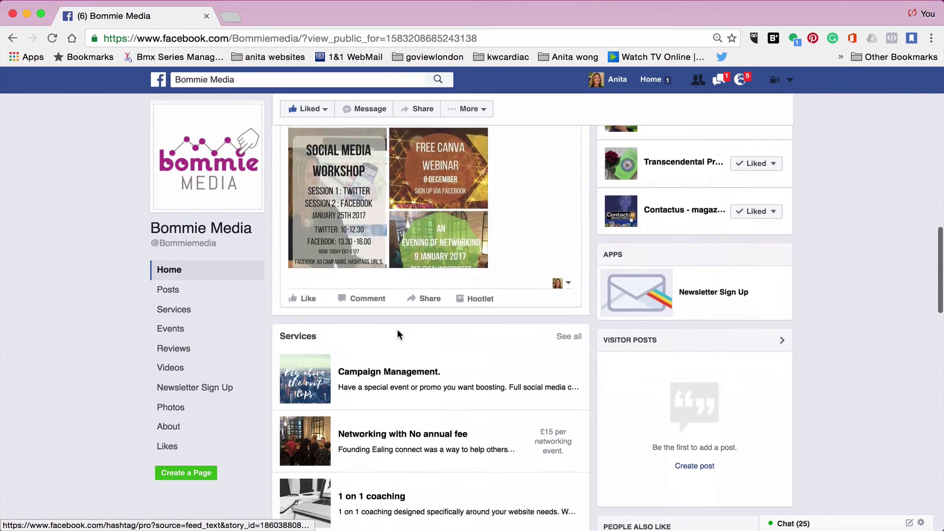
{"action": "scroll", "coordinate": [374, 334], "scroll_direction": "down", "scroll_amount": 3}
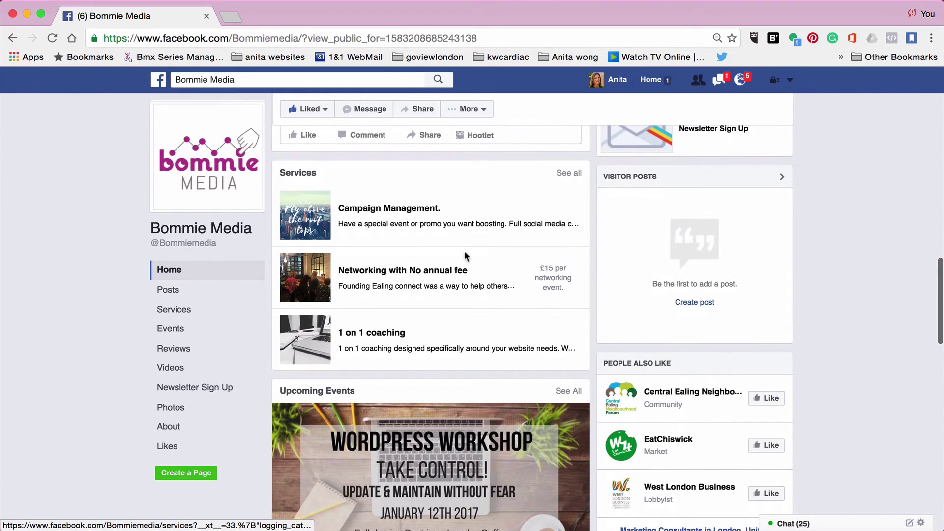
{"action": "scroll", "coordinate": [475, 294], "scroll_direction": "down", "scroll_amount": 5}
{"action": "scroll", "coordinate": [475, 293], "scroll_direction": "down", "scroll_amount": 1}
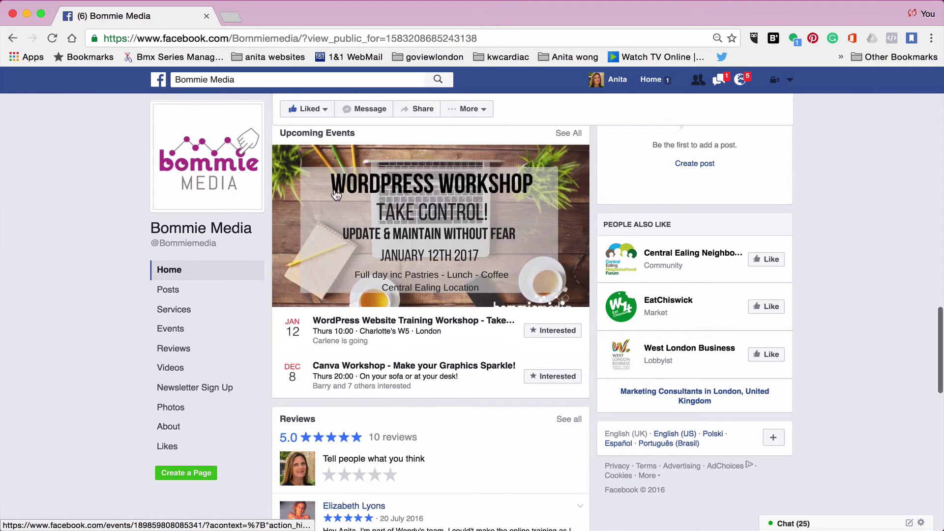
{"action": "scroll", "coordinate": [367, 340], "scroll_direction": "down", "scroll_amount": 3}
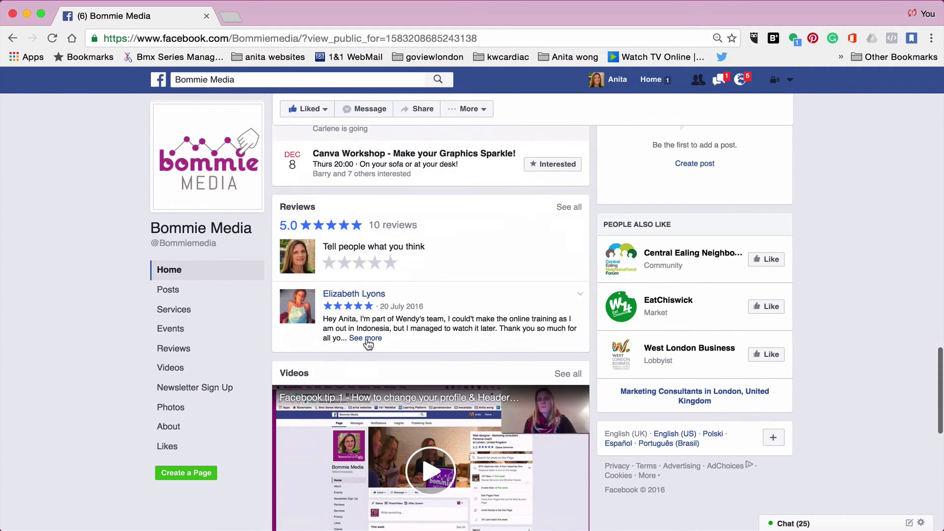
{"action": "scroll", "coordinate": [393, 293], "scroll_direction": "down", "scroll_amount": 6}
{"action": "scroll", "coordinate": [414, 295], "scroll_direction": "down", "scroll_amount": 2}
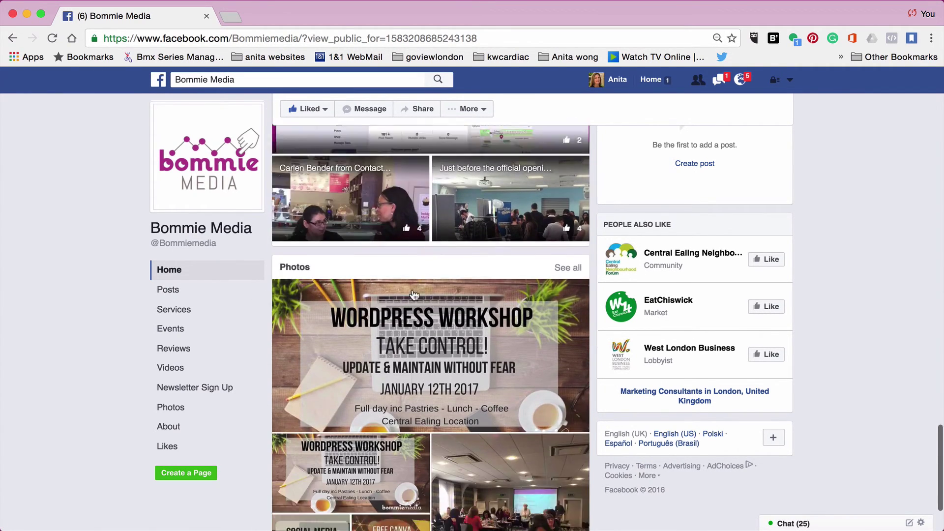
{"action": "scroll", "coordinate": [414, 295], "scroll_direction": "down", "scroll_amount": 2}
{"action": "scroll", "coordinate": [414, 295], "scroll_direction": "up", "scroll_amount": 10}
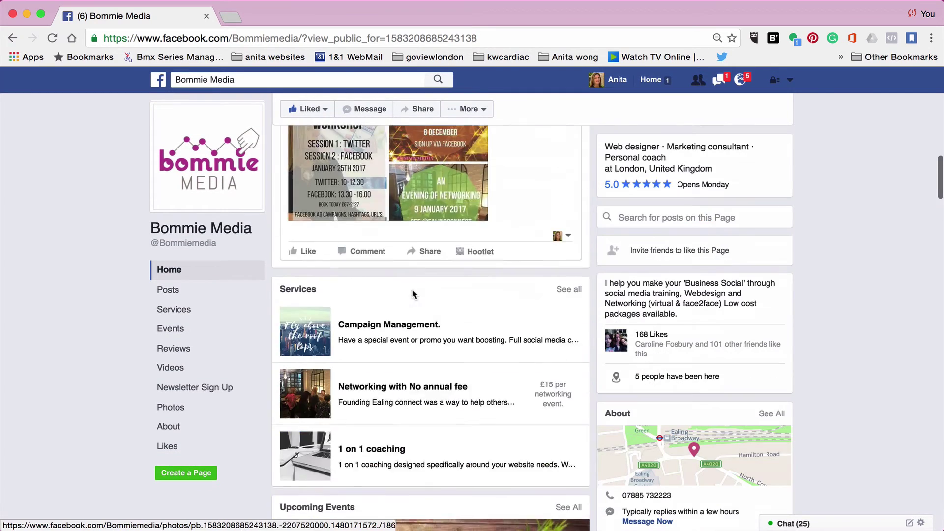
{"action": "scroll", "coordinate": [414, 295], "scroll_direction": "up", "scroll_amount": 2}
{"action": "scroll", "coordinate": [414, 295], "scroll_direction": "up", "scroll_amount": 10}
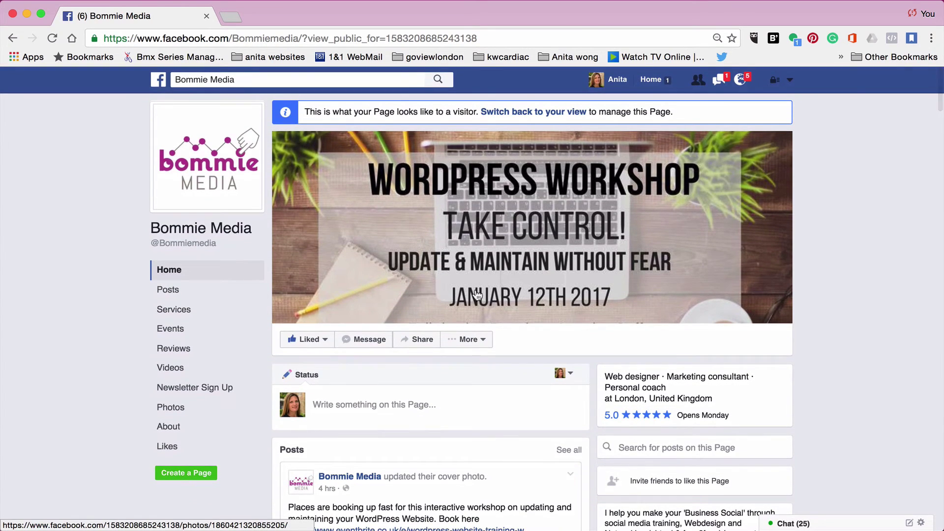
{"action": "left_click", "coordinate": [467, 339]}
{"action": "left_click", "coordinate": [325, 339]}
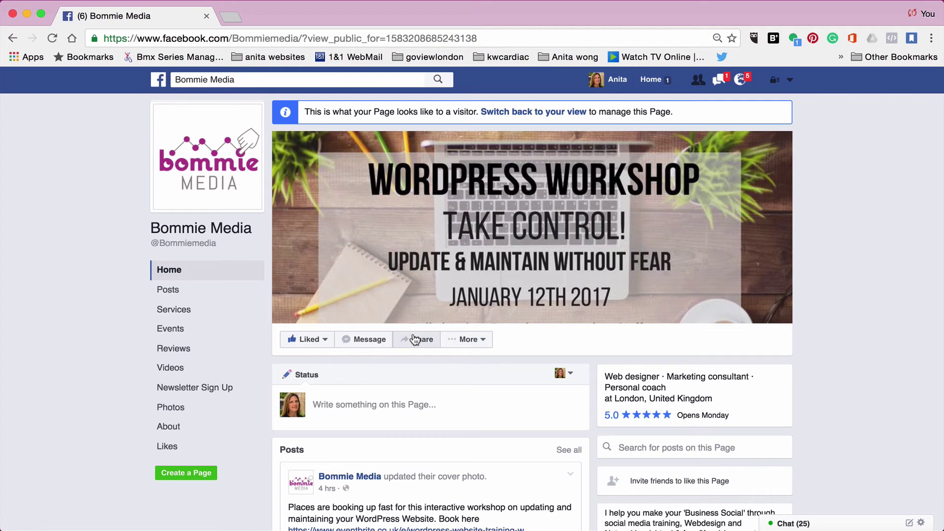
{"action": "scroll", "coordinate": [709, 344], "scroll_direction": "down", "scroll_amount": 2}
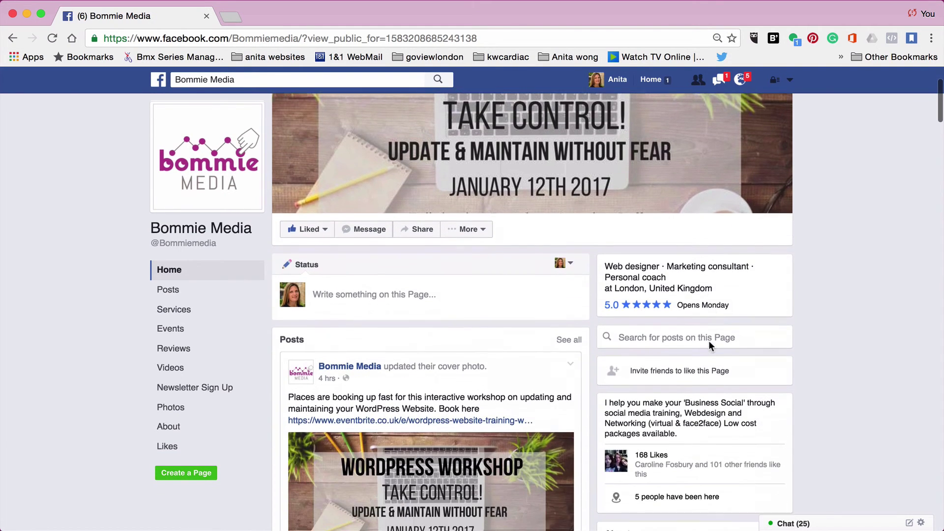
{"action": "scroll", "coordinate": [708, 344], "scroll_direction": "down", "scroll_amount": 3}
{"action": "scroll", "coordinate": [709, 344], "scroll_direction": "down", "scroll_amount": 2}
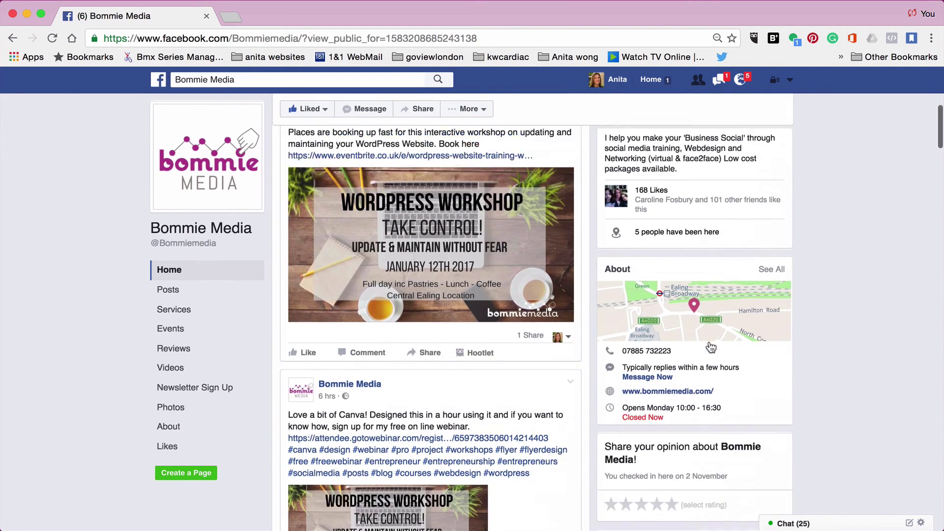
{"action": "scroll", "coordinate": [709, 344], "scroll_direction": "down", "scroll_amount": 2}
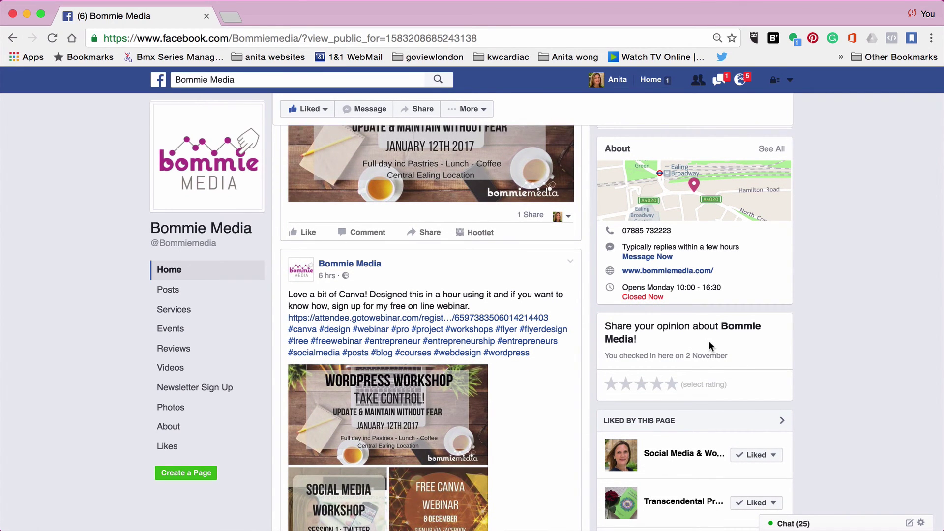
{"action": "scroll", "coordinate": [709, 340], "scroll_direction": "up", "scroll_amount": 10}
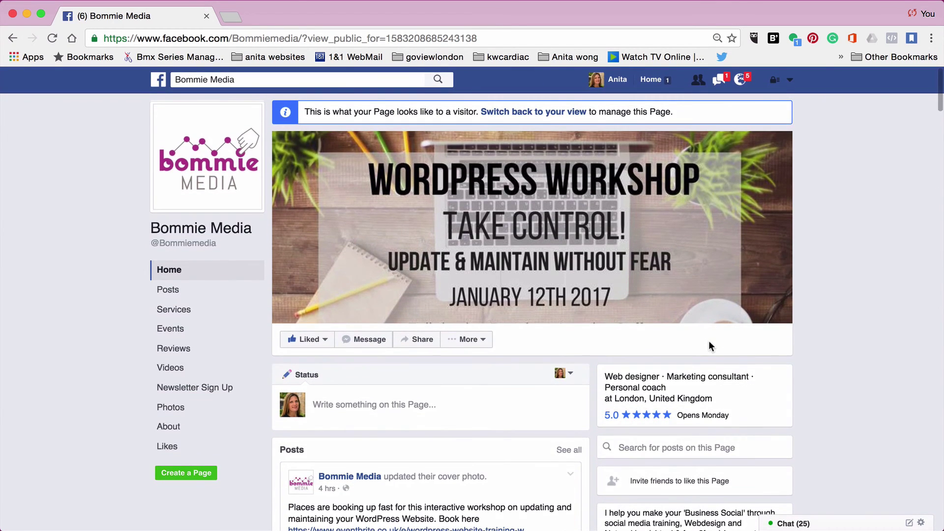